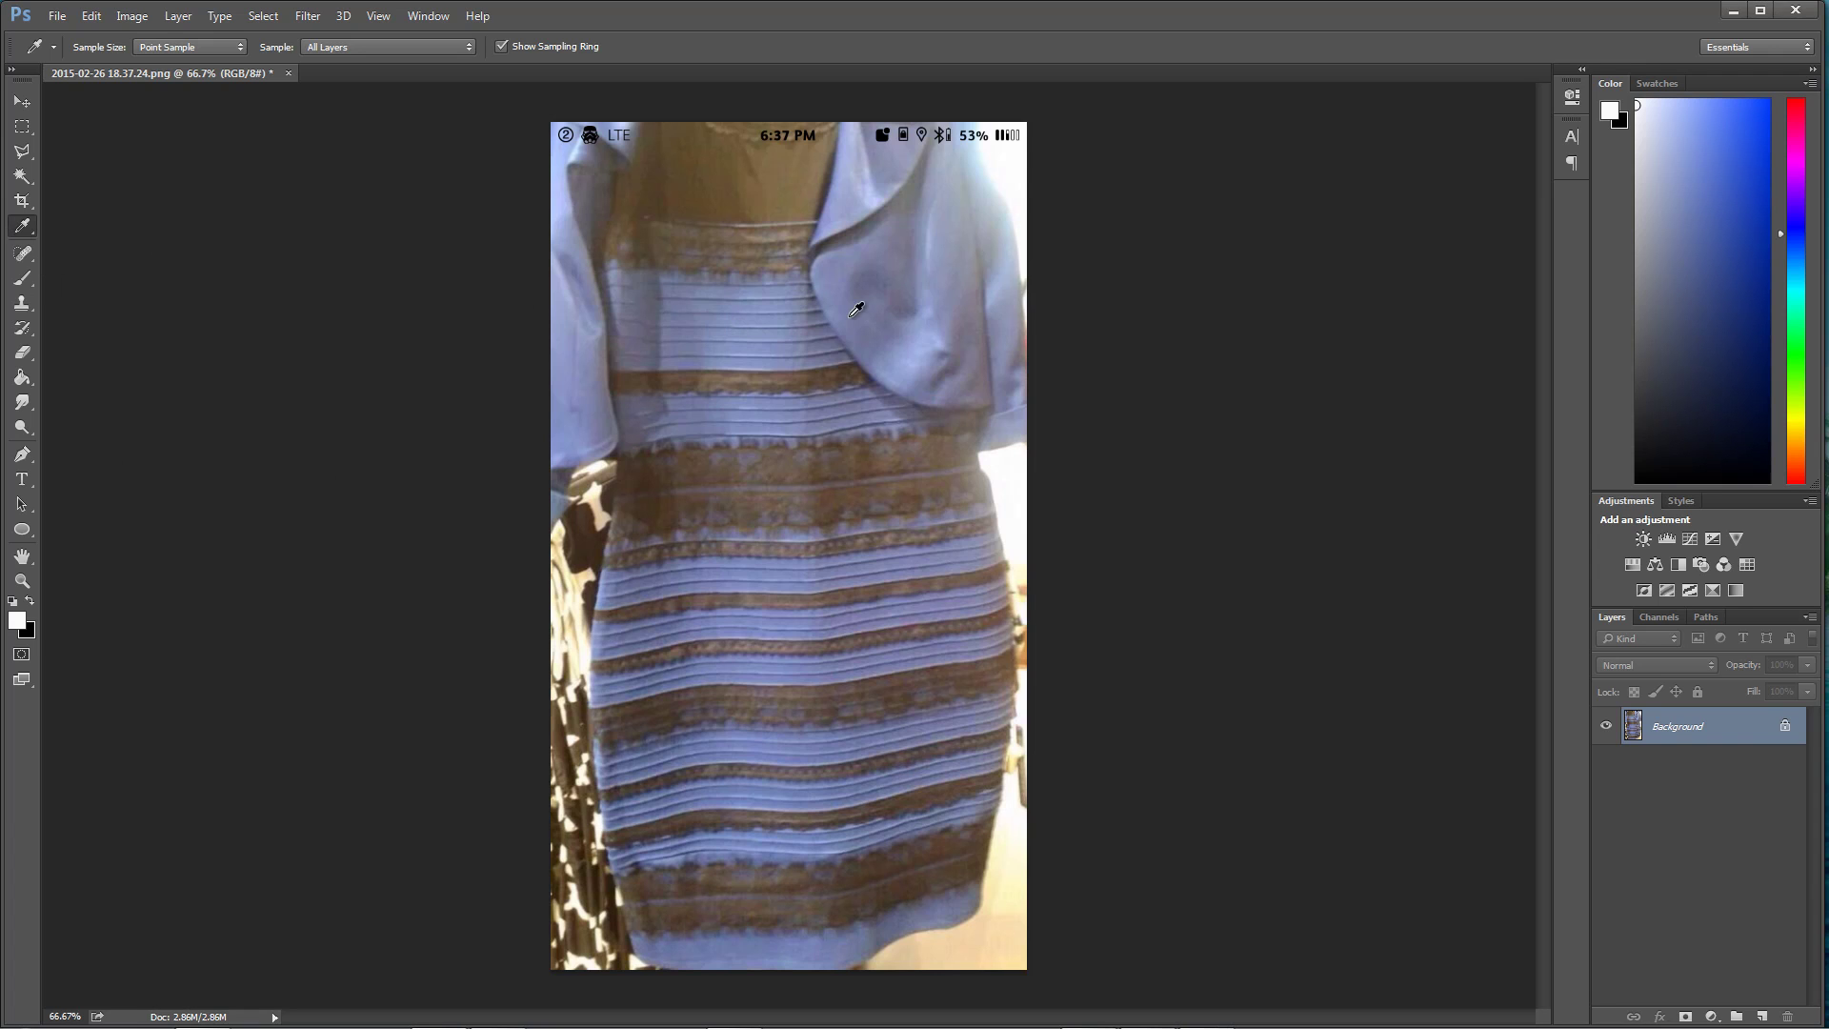
# Sample the upper blue stripes of the dress and compare them with white and grey shades in the foreground Color Picker.
pyautogui.click(752, 316)
pyautogui.click(1608, 113)
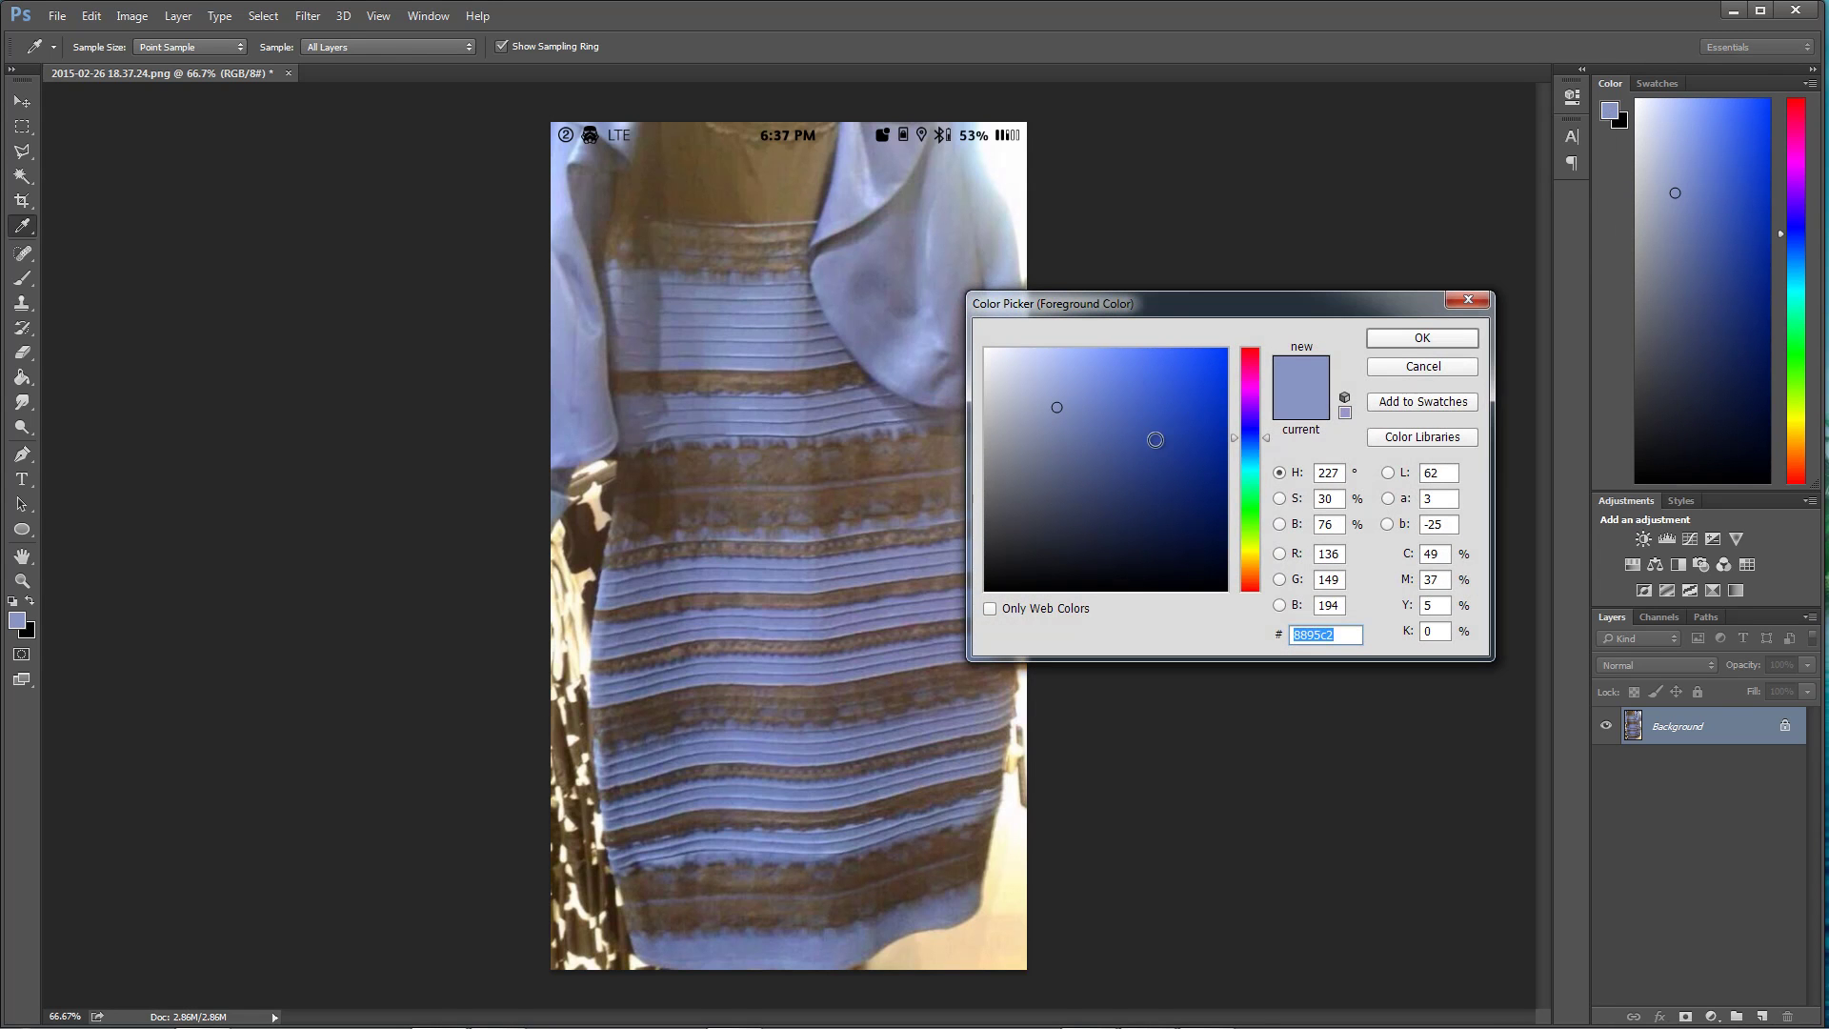
pyautogui.moveTo(745, 322); pyautogui.dragTo(940, 320)
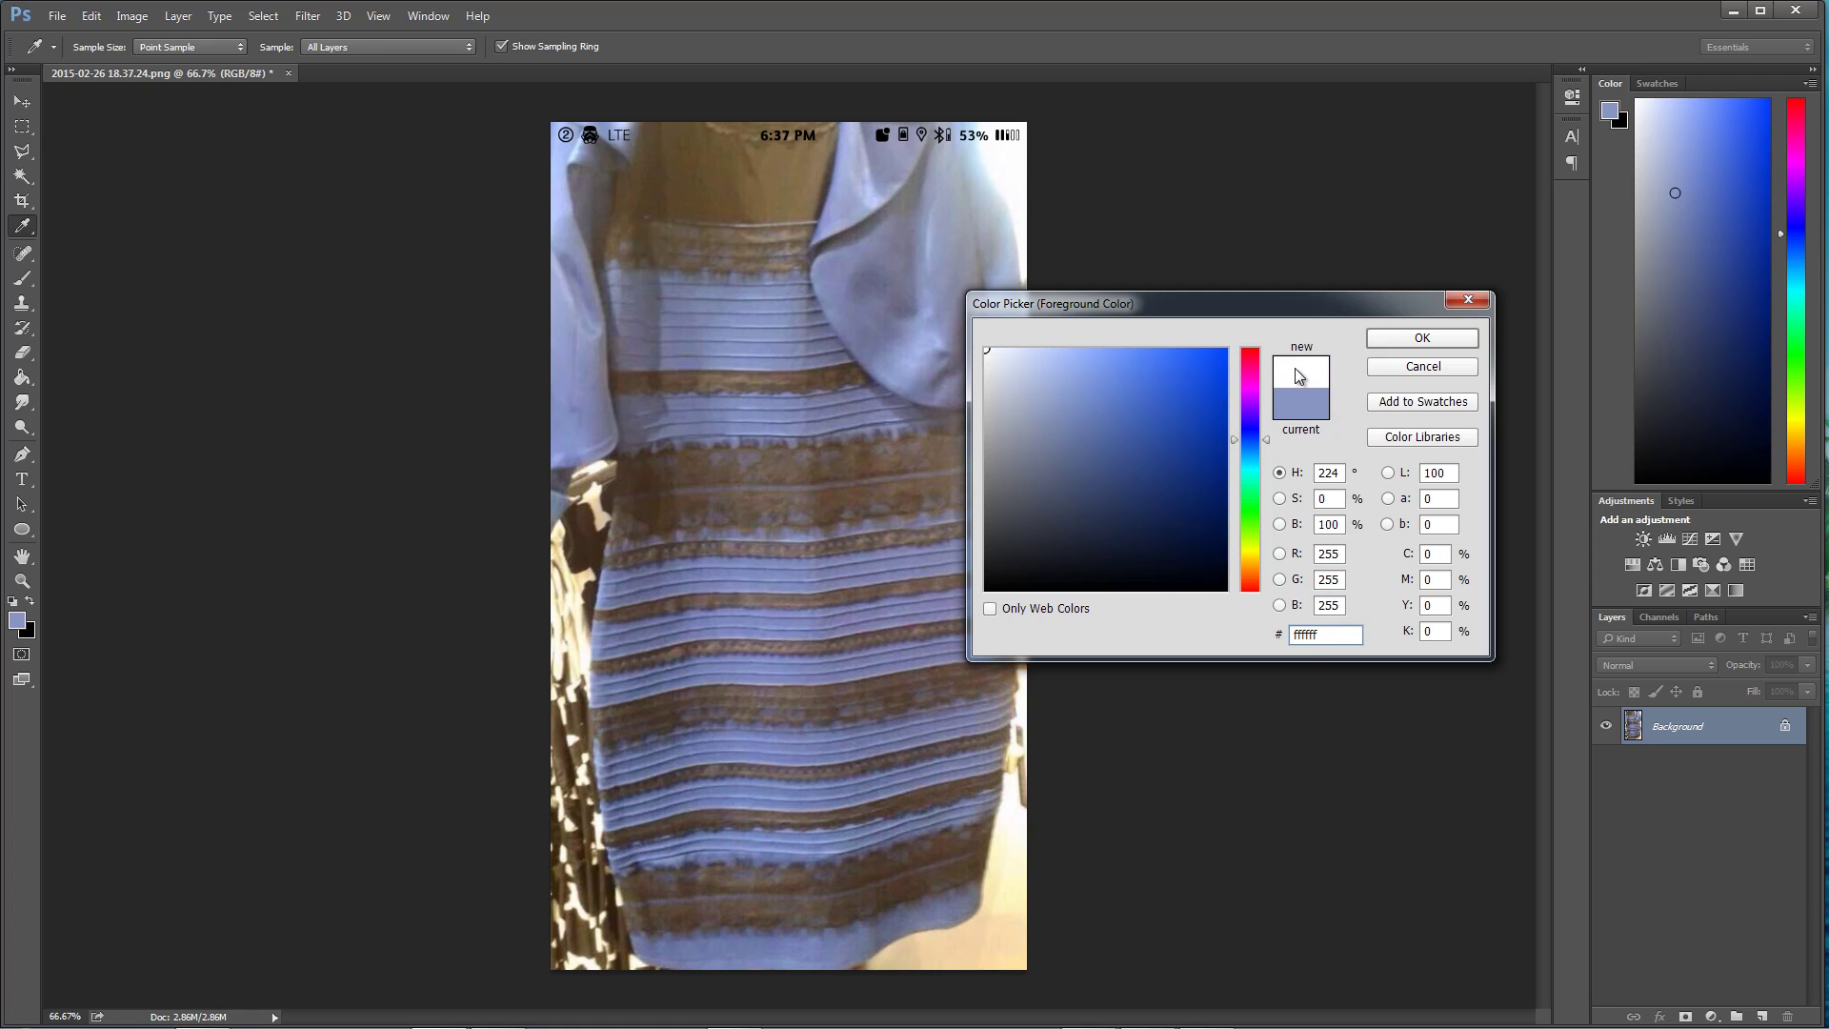
pyautogui.moveTo(771, 345); pyautogui.dragTo(962, 360)
pyautogui.click(819, 352)
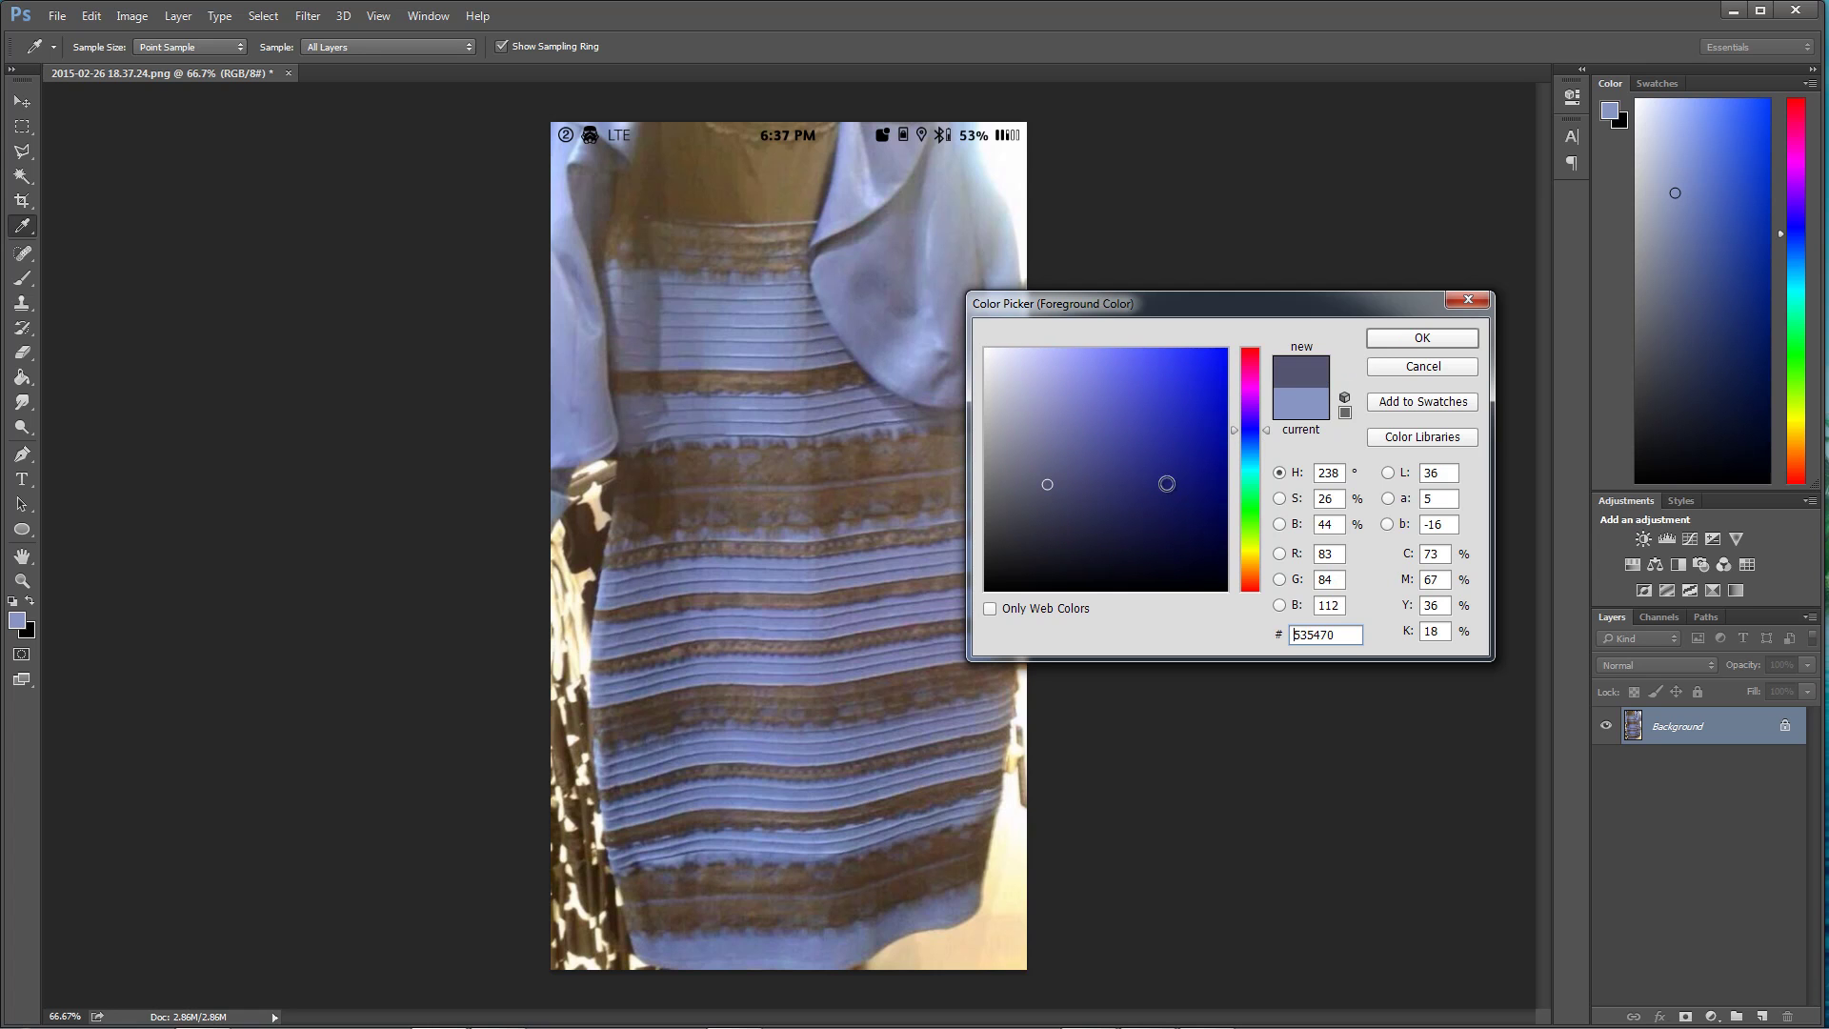
pyautogui.moveTo(1040, 386); pyautogui.dragTo(909, 298)
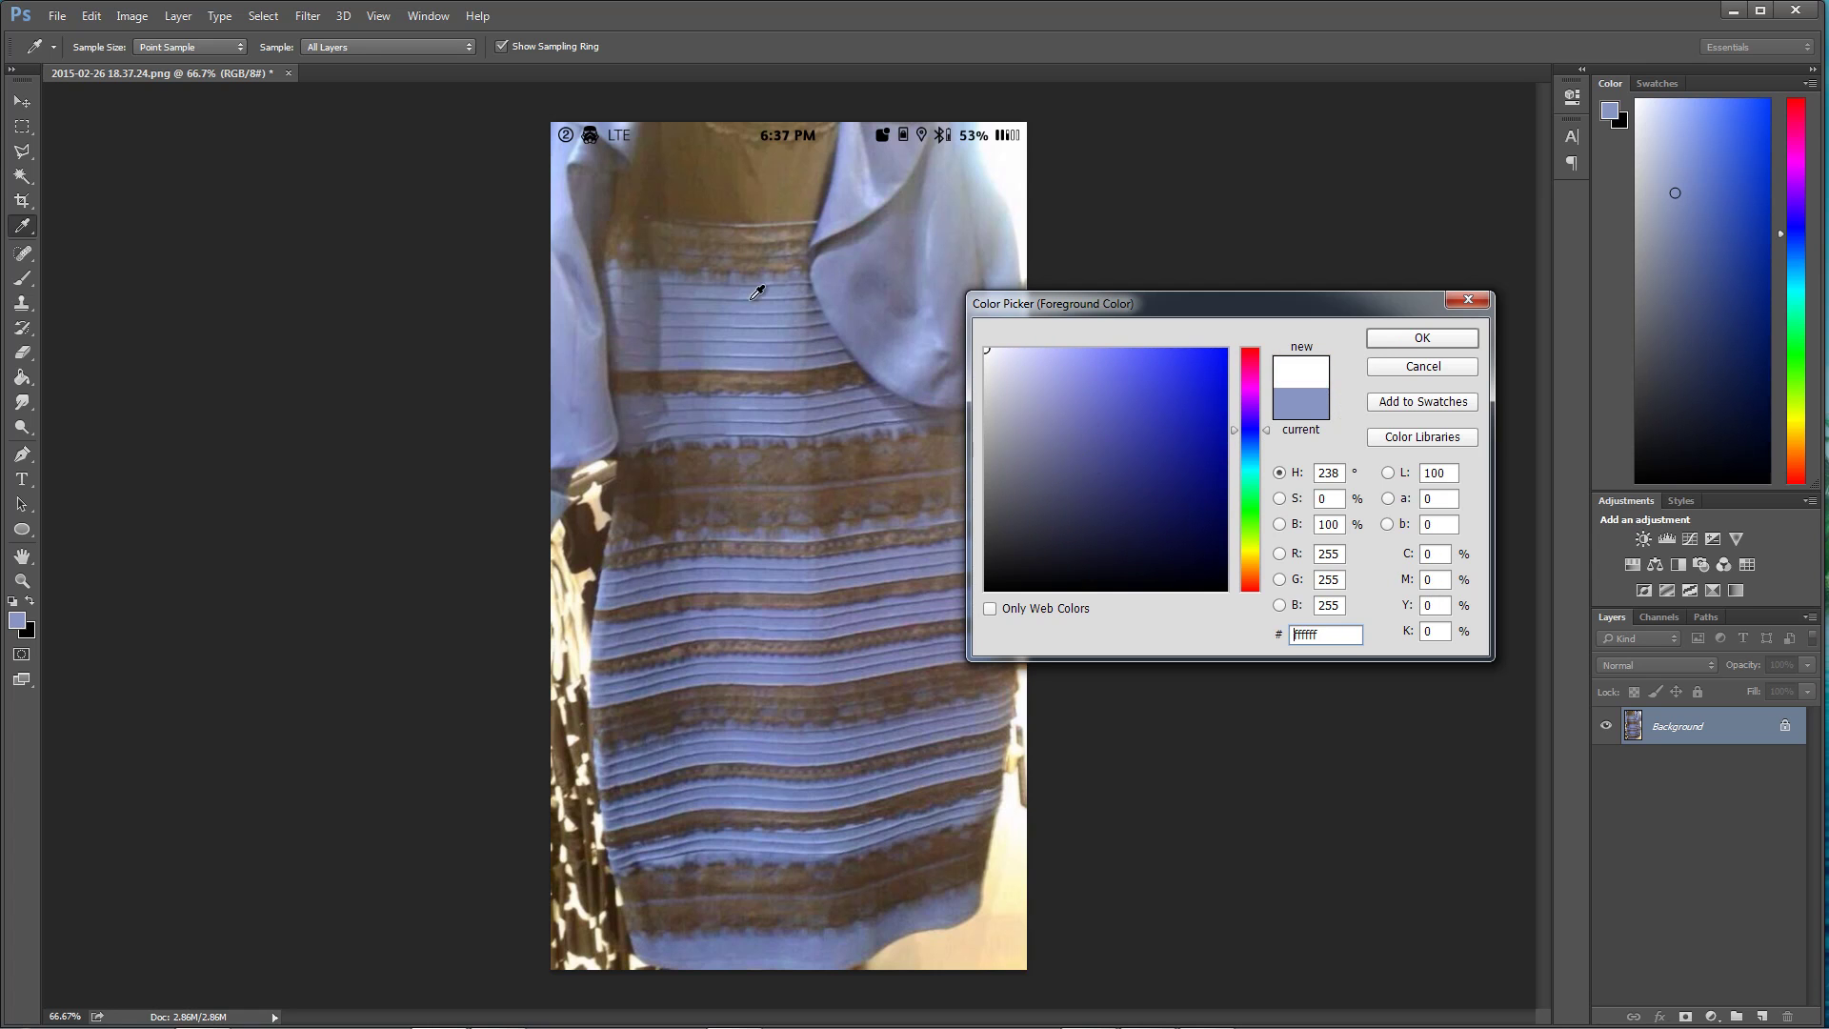
pyautogui.click(815, 351)
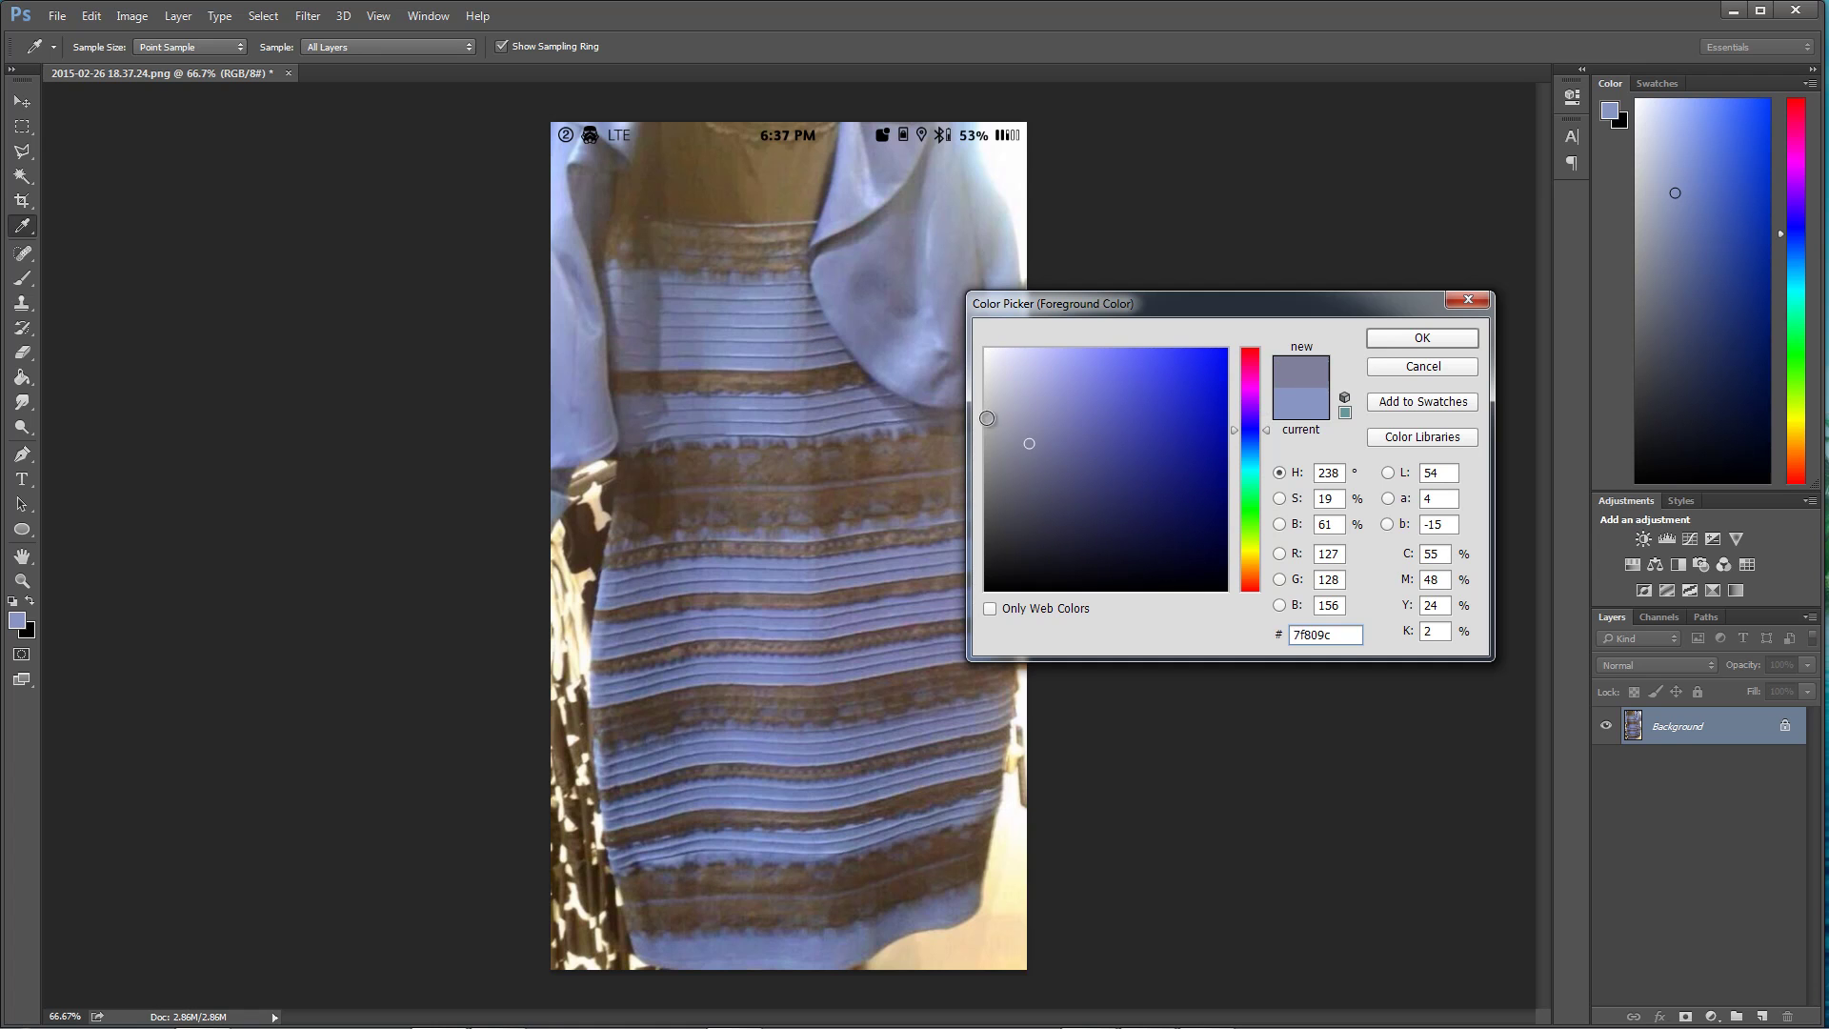
pyautogui.click(745, 320)
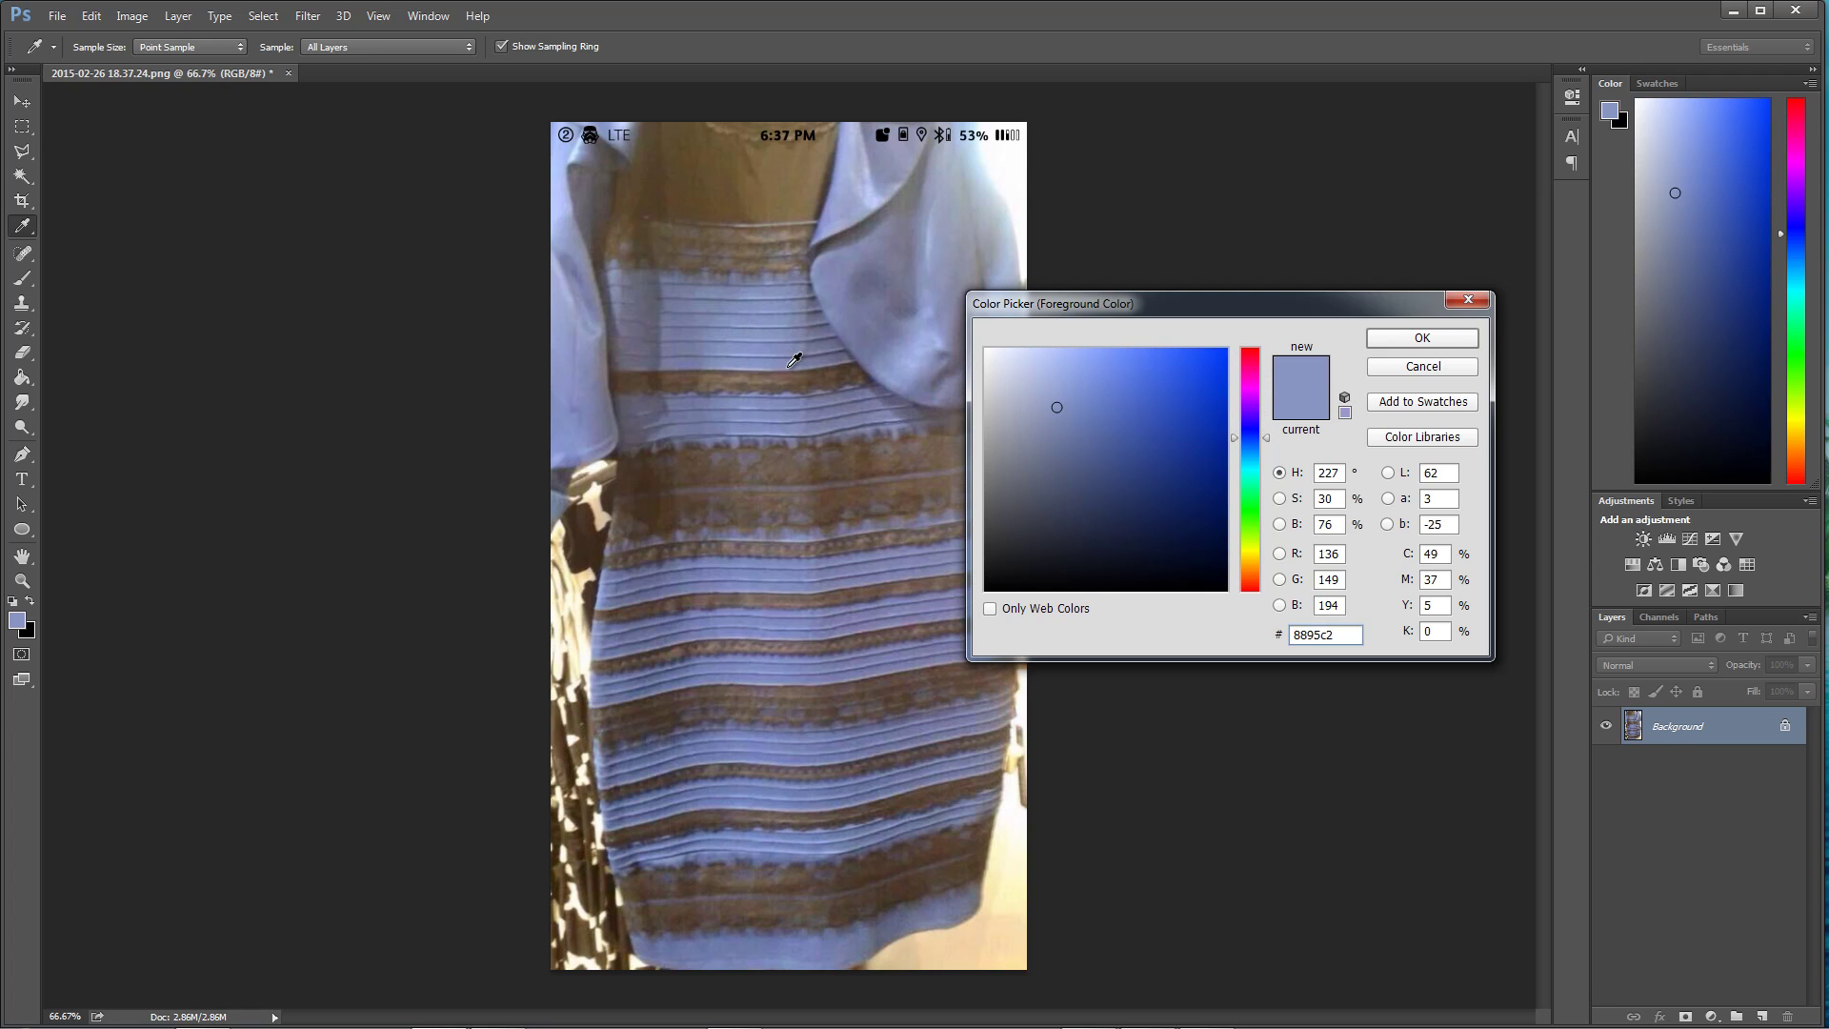
# Sample the wide brown band below the jacket and compare it with the fully saturated gold ffb400 in the Color Picker.
pyautogui.click(647, 483)
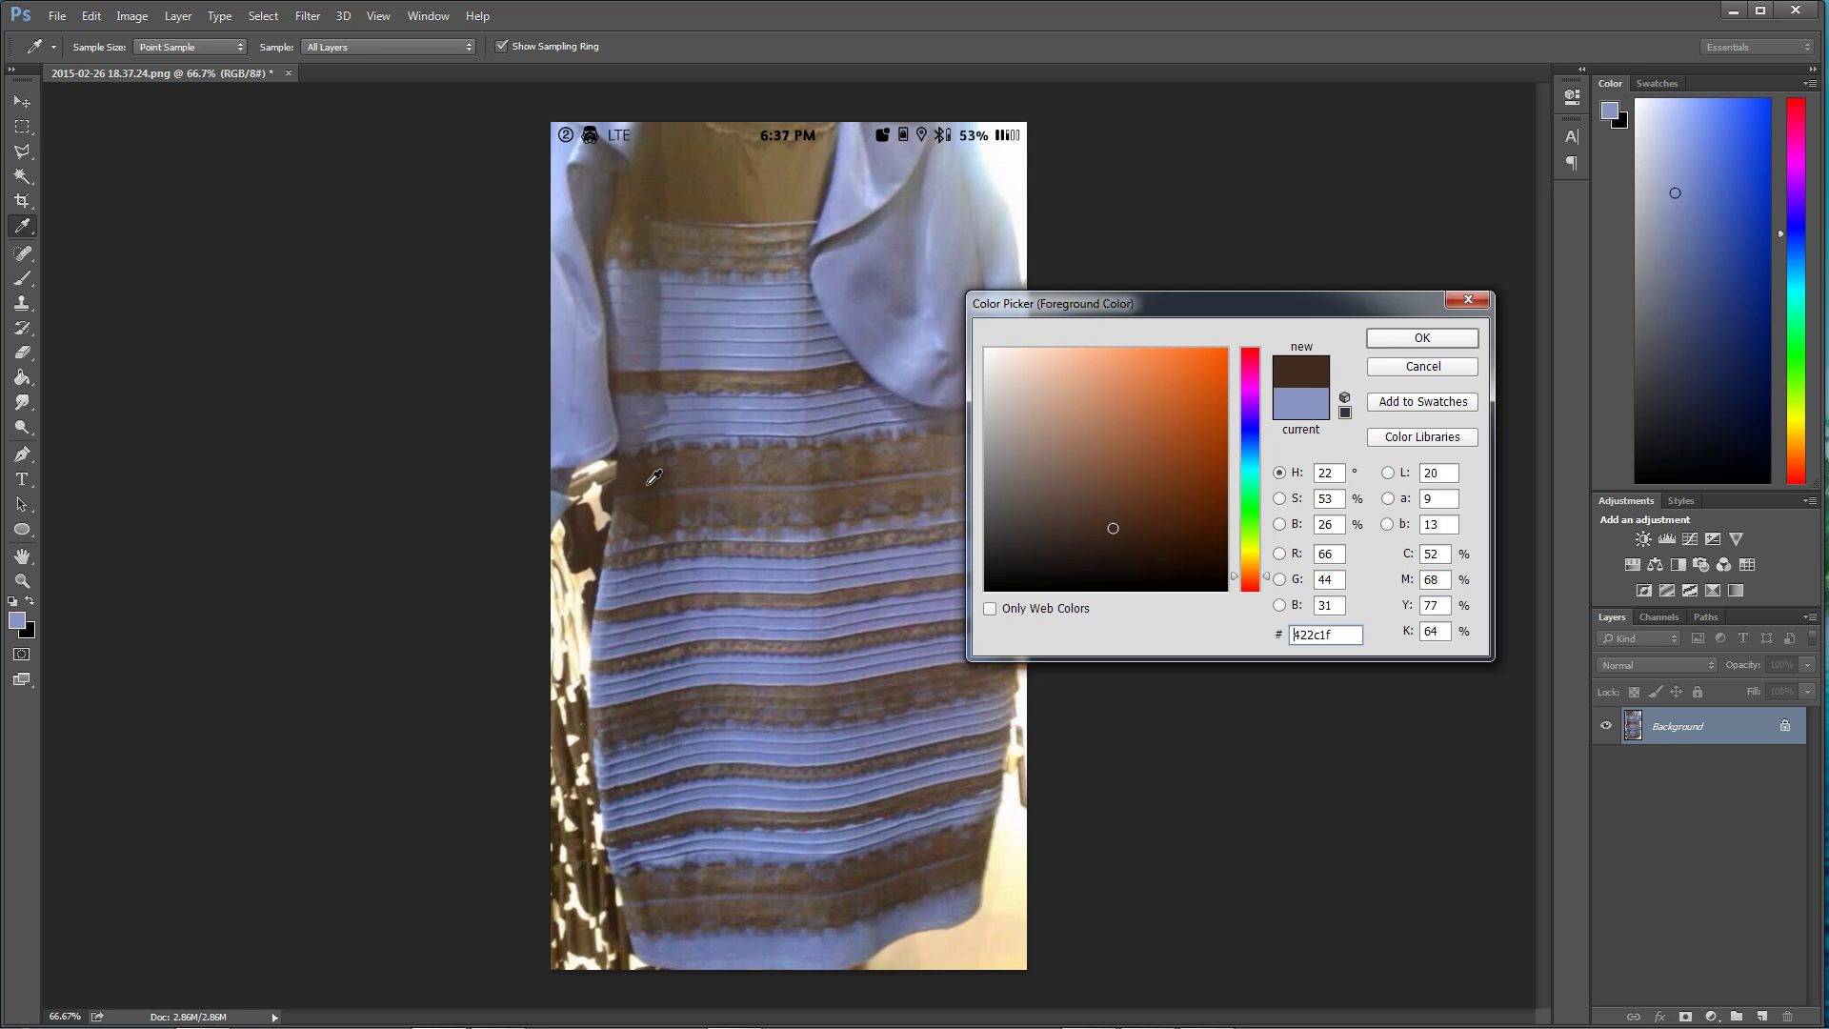
pyautogui.click(1249, 564)
pyautogui.click(1231, 355)
pyautogui.click(1227, 350)
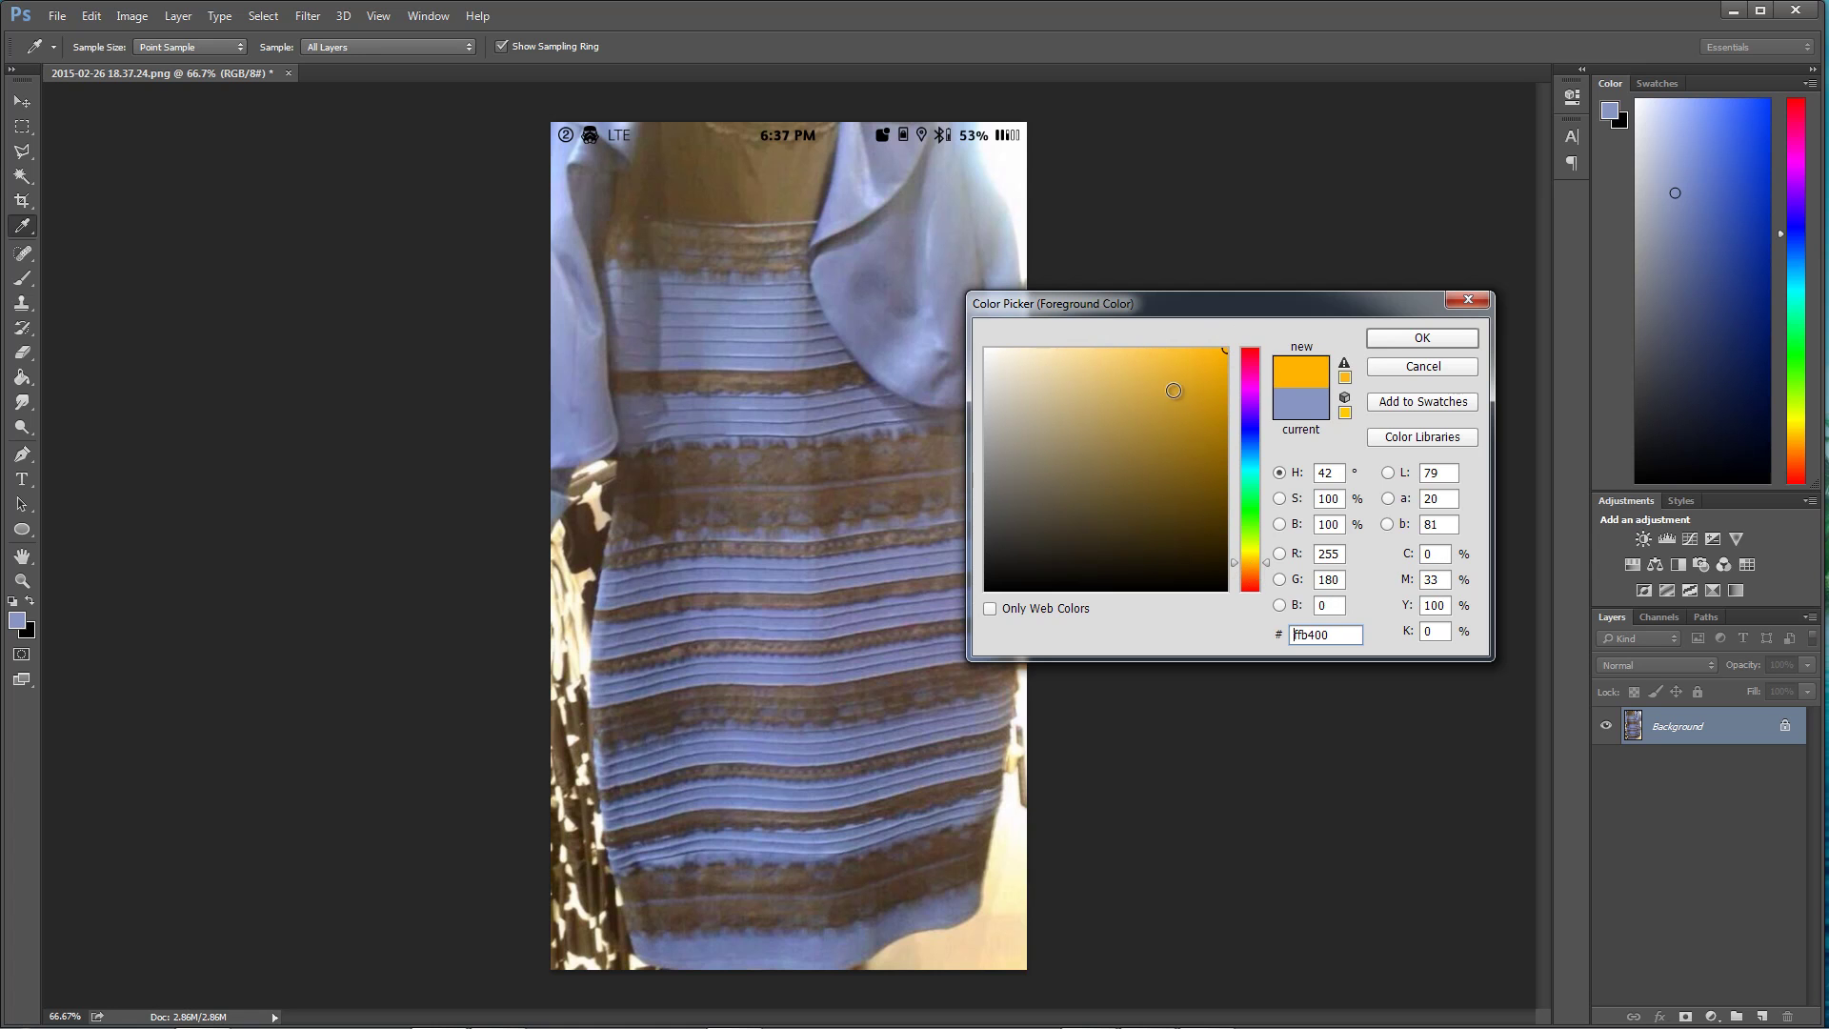
# Sample several more spots across the same brown band and compare them with the saturated gold-orange ffae00.
pyautogui.click(644, 510)
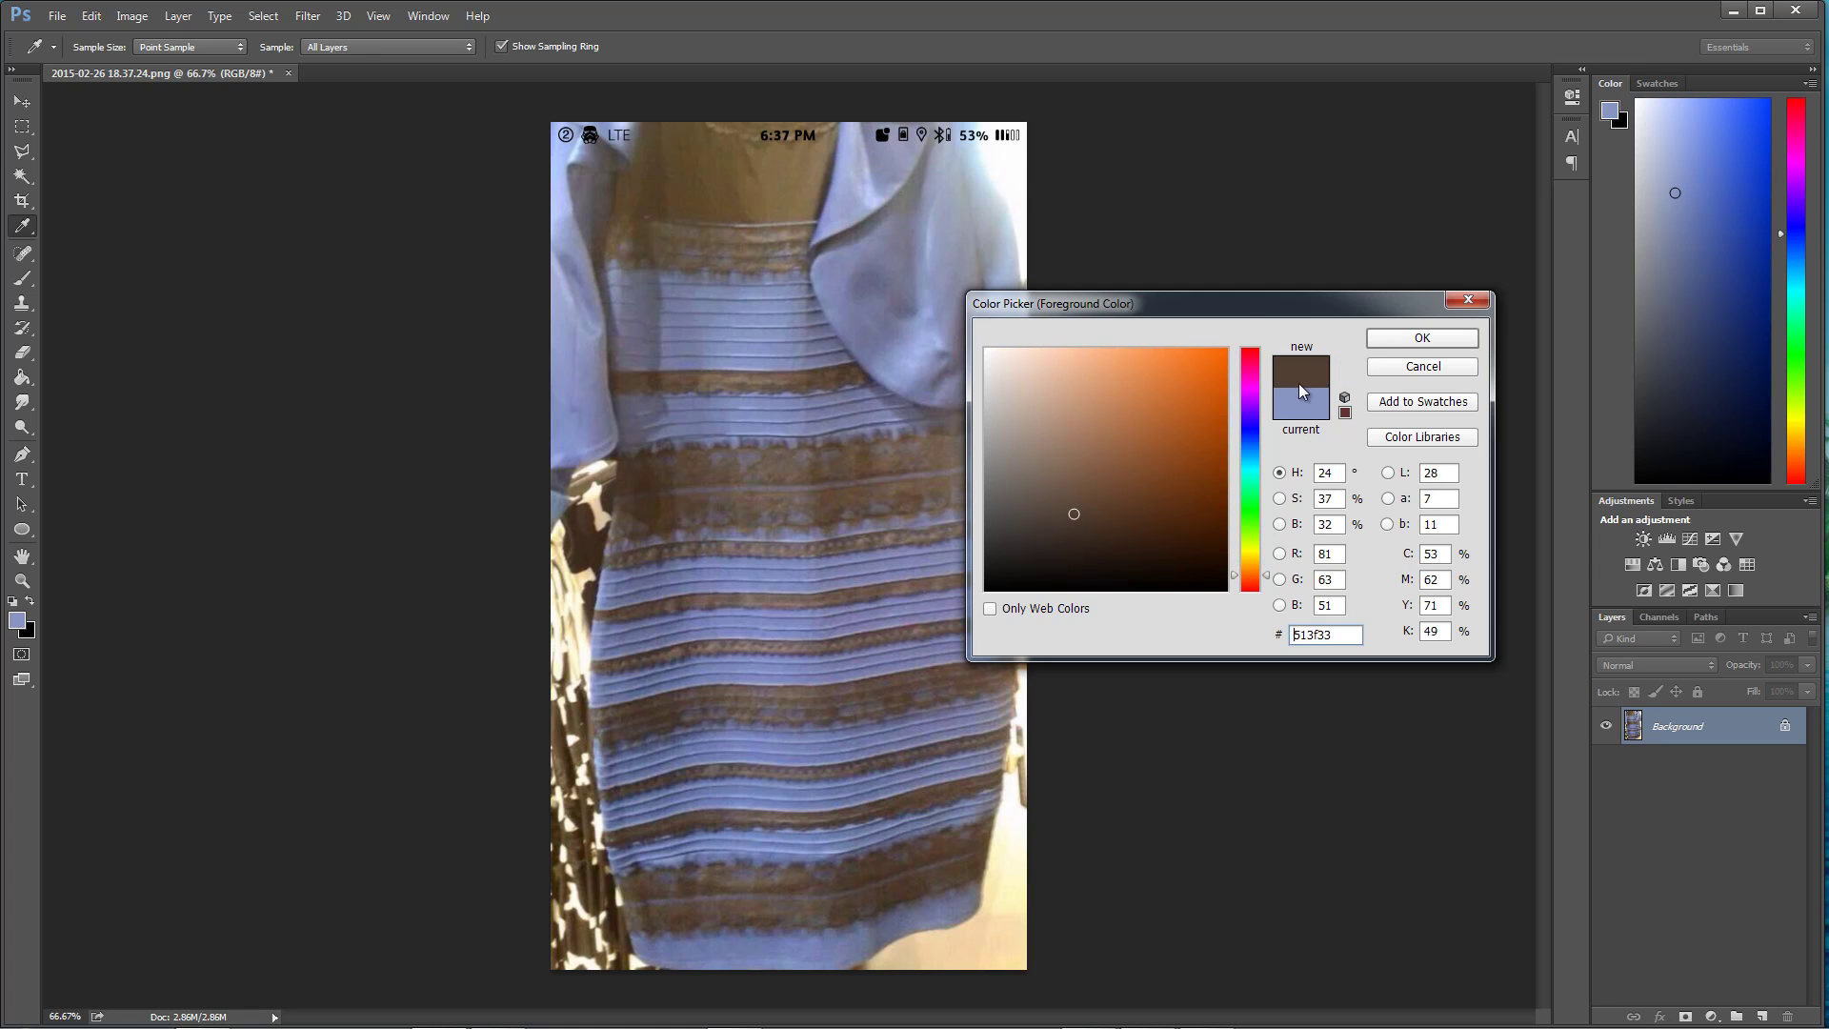
pyautogui.click(812, 498)
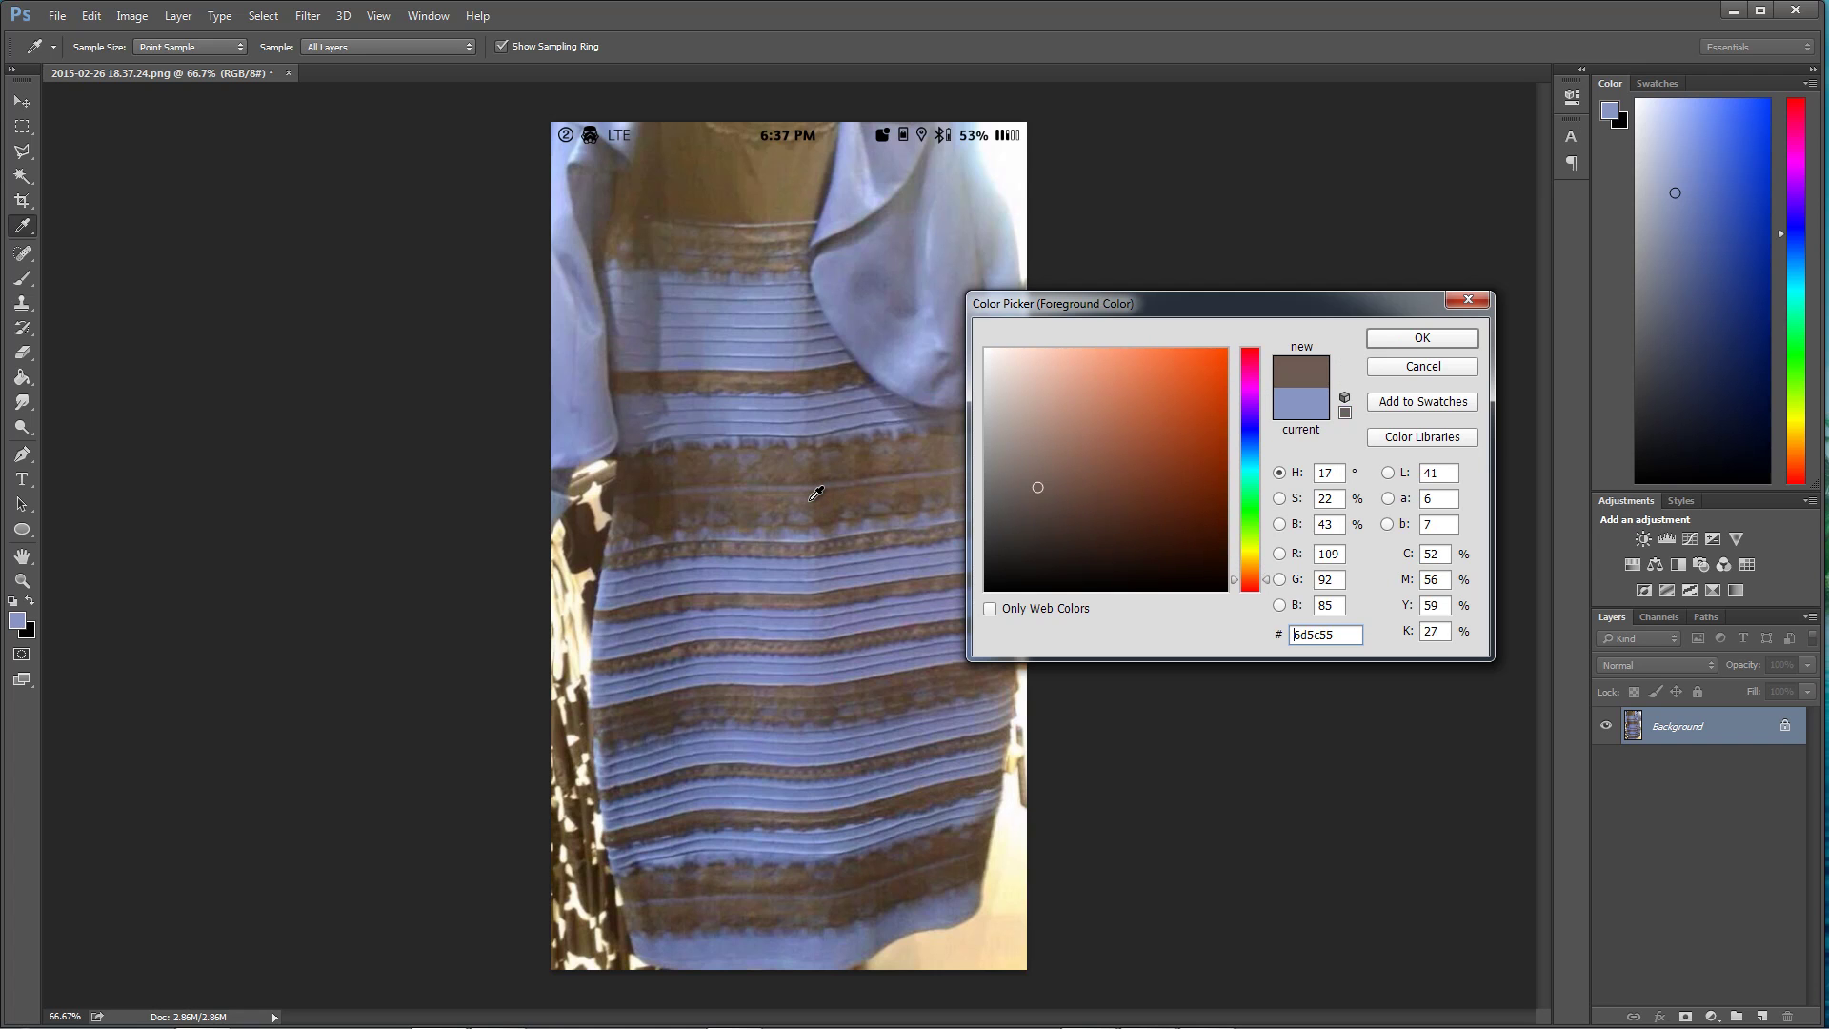
pyautogui.click(882, 496)
pyautogui.click(884, 482)
pyautogui.write('ff6c00')
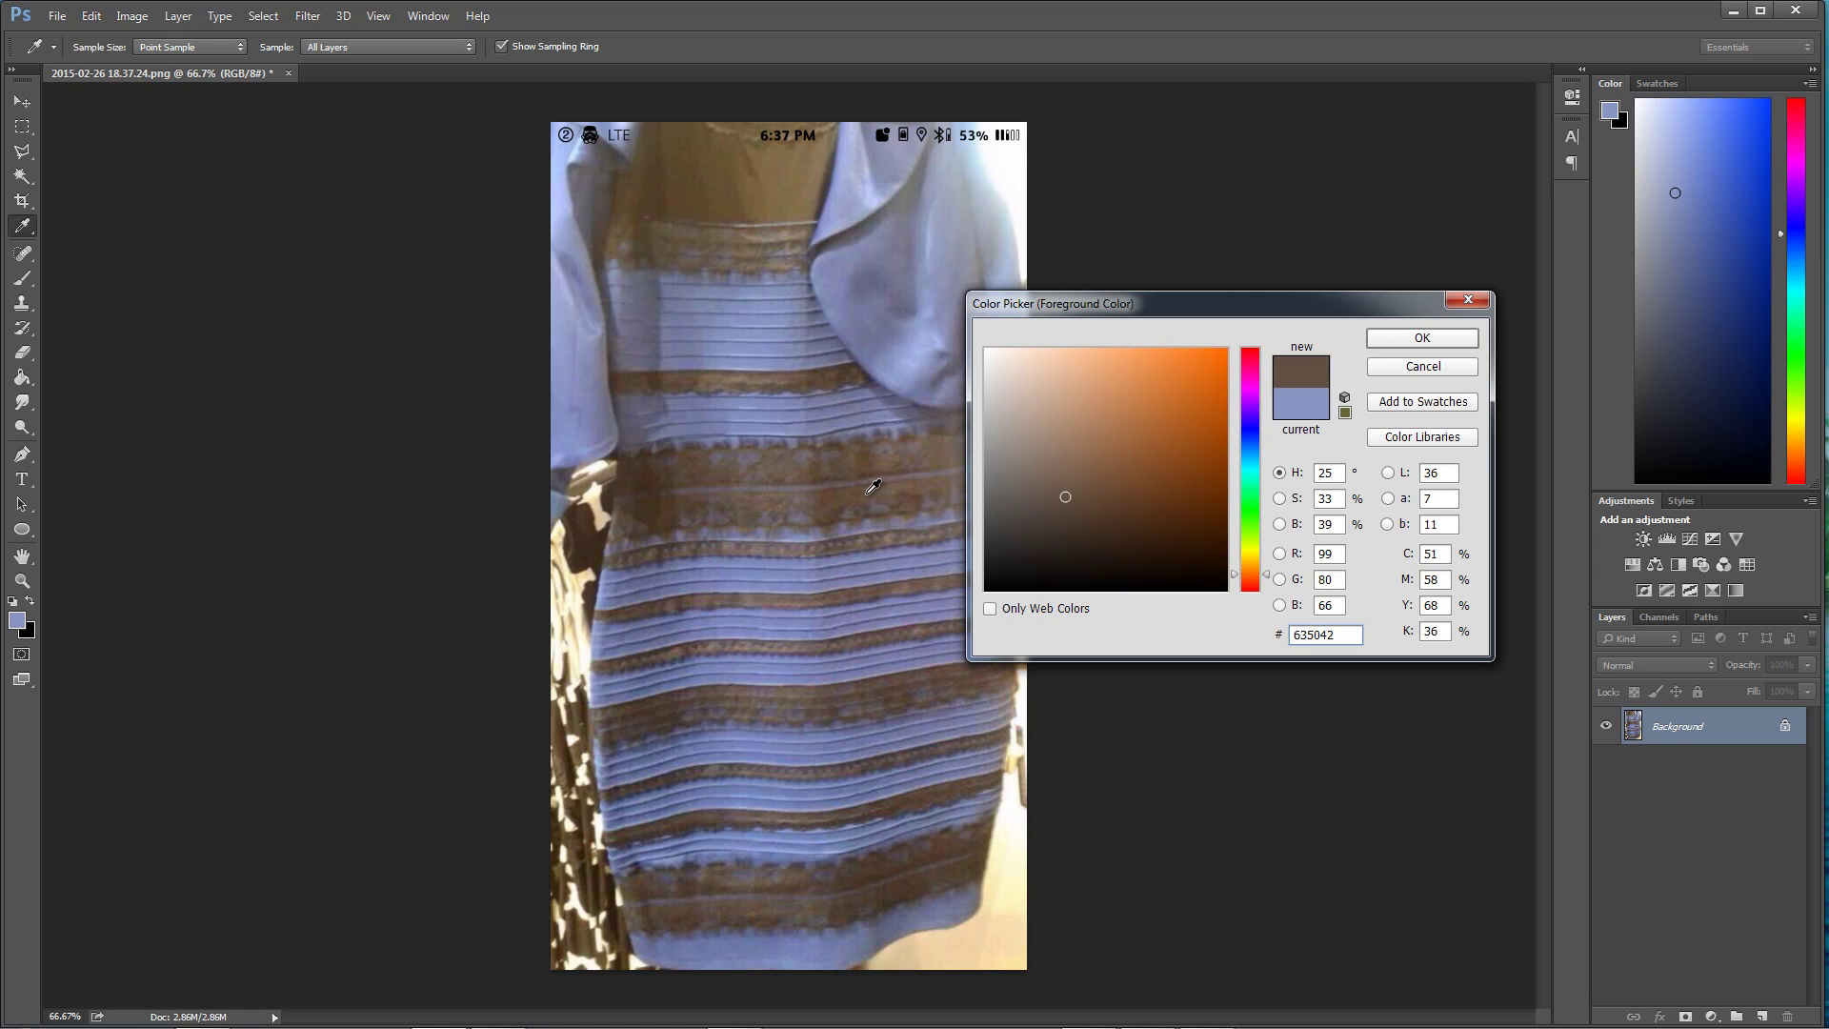
pyautogui.click(1249, 563)
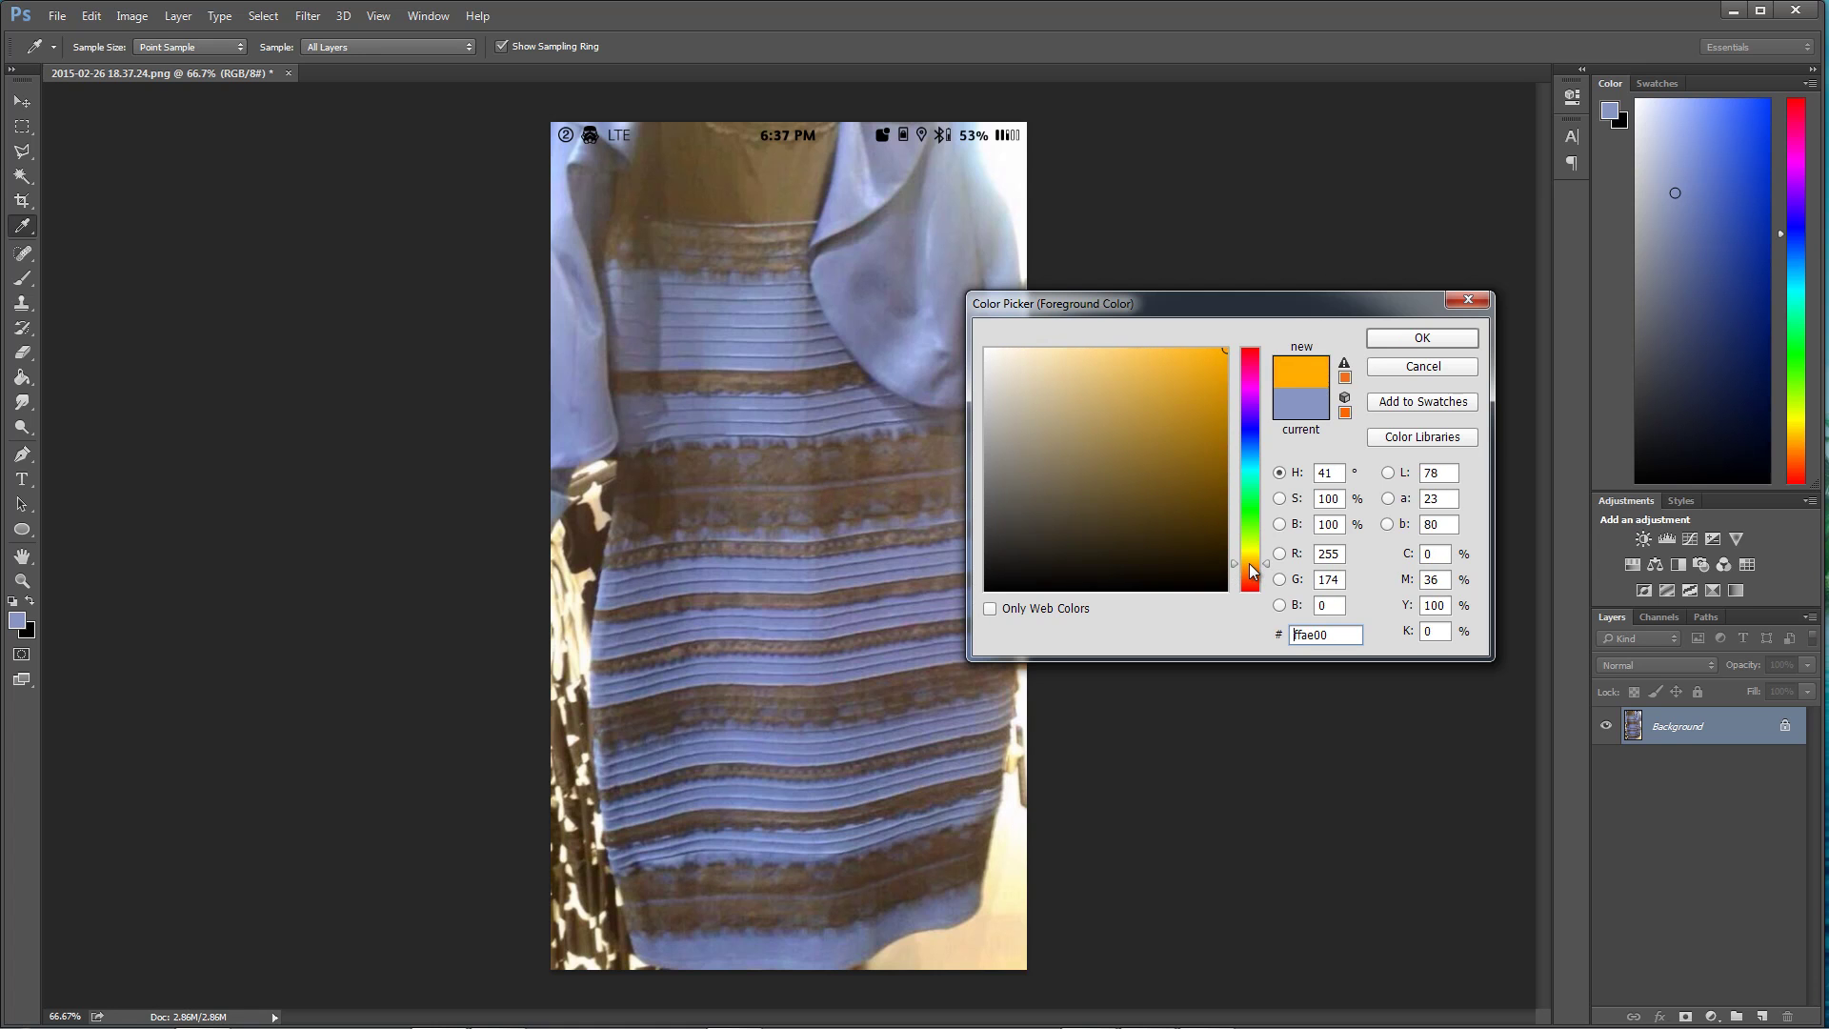
# Resample the wide brown band at several spots, compare it with the gold shade a18d3b, and close the Color Picker without applying.
pyautogui.click(821, 485)
pyautogui.click(815, 493)
pyautogui.write('ff3700')
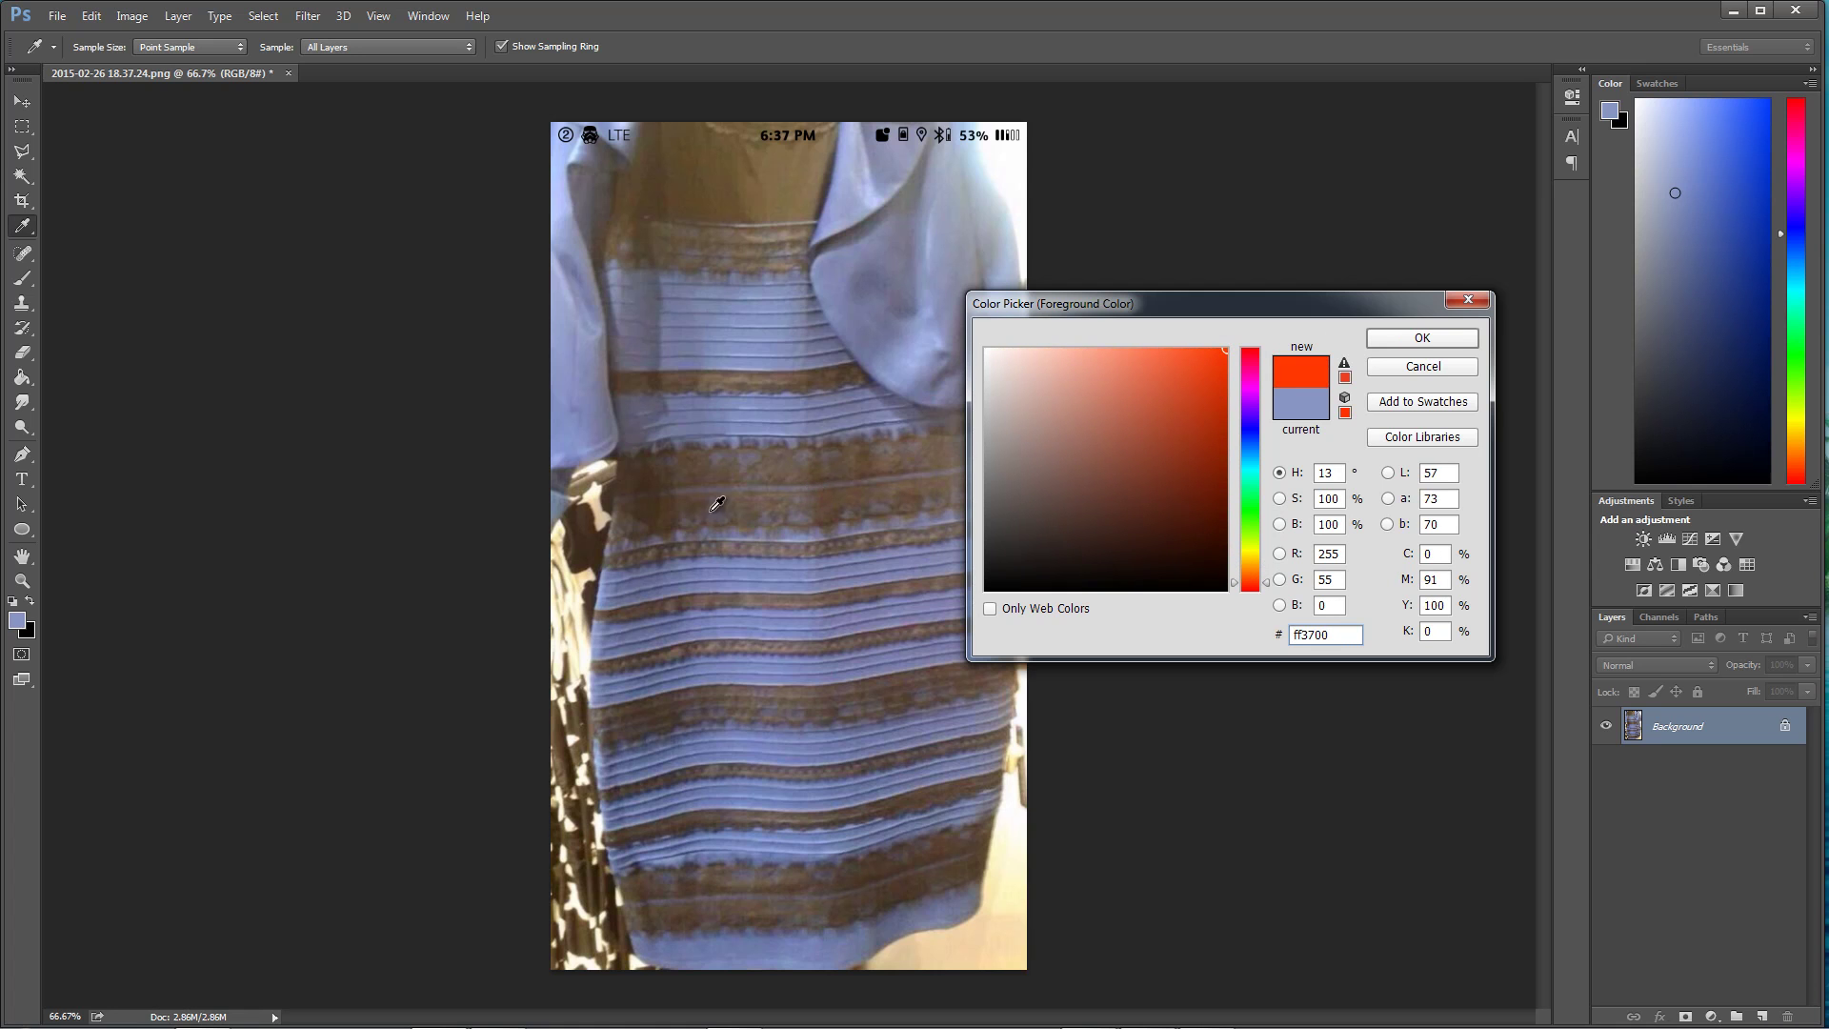
pyautogui.click(714, 502)
pyautogui.click(748, 495)
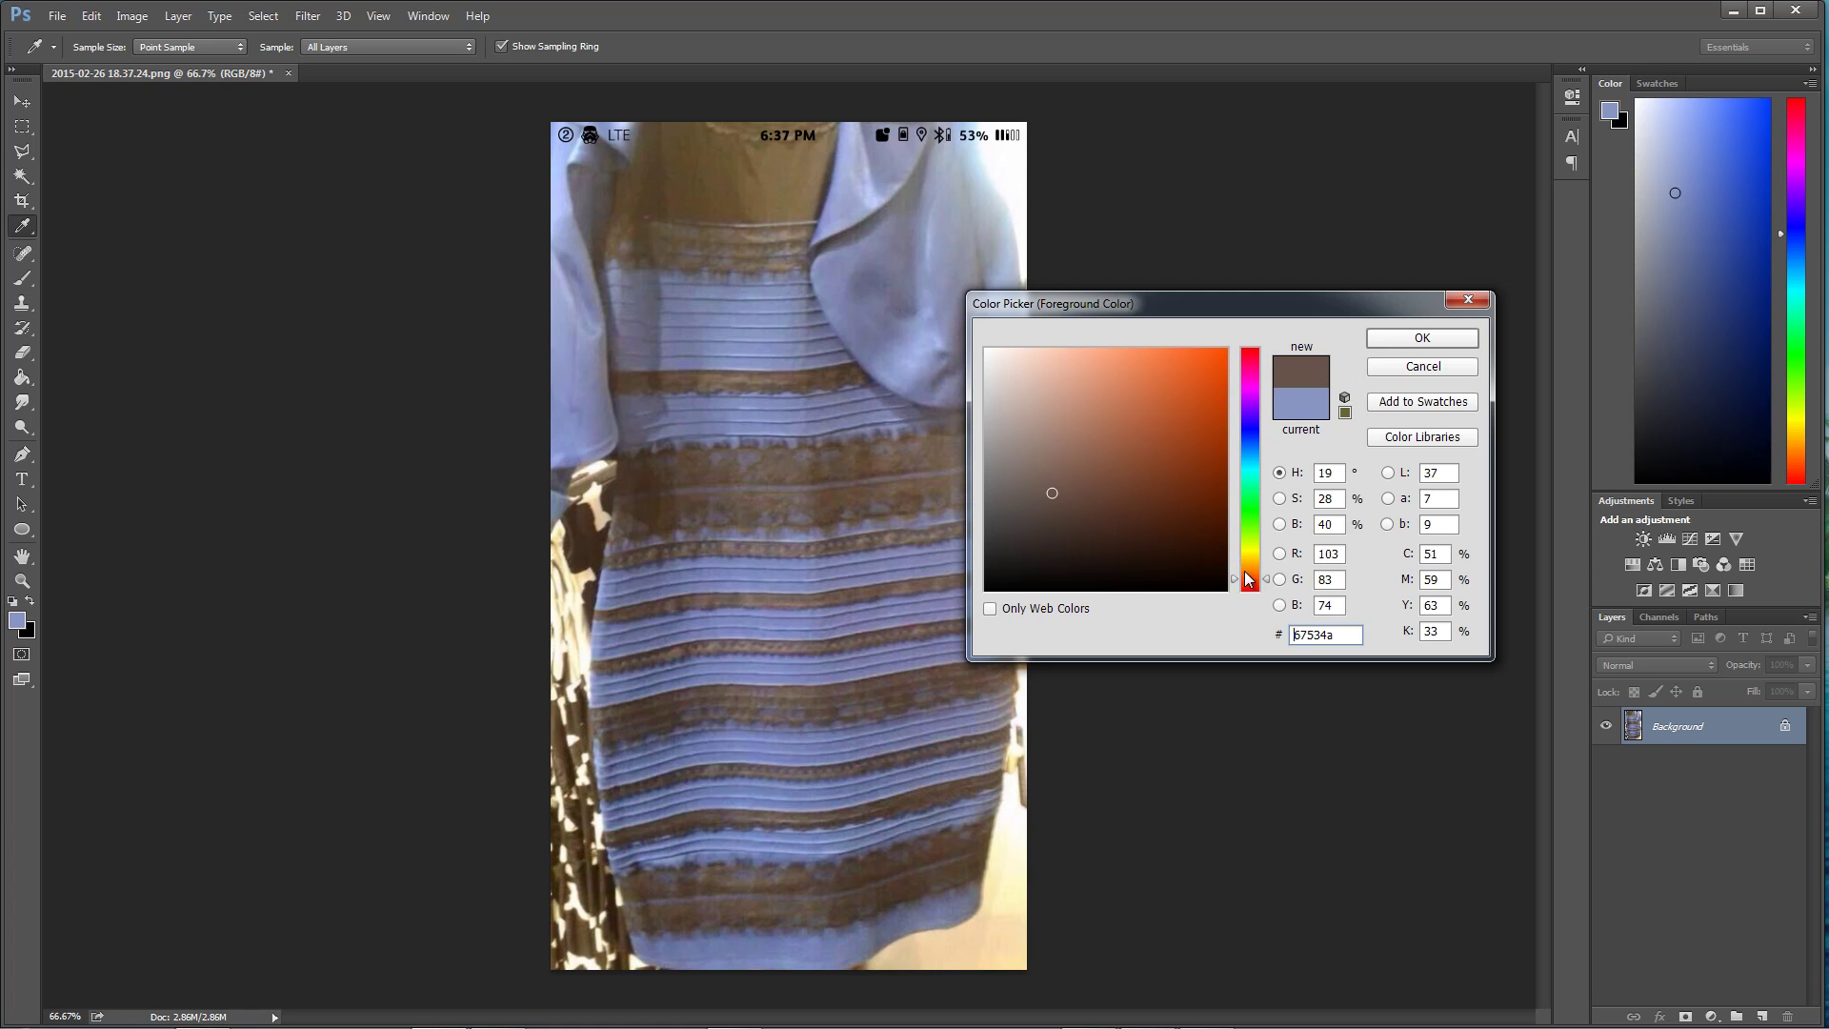
pyautogui.click(1248, 560)
pyautogui.write('ffcc00')
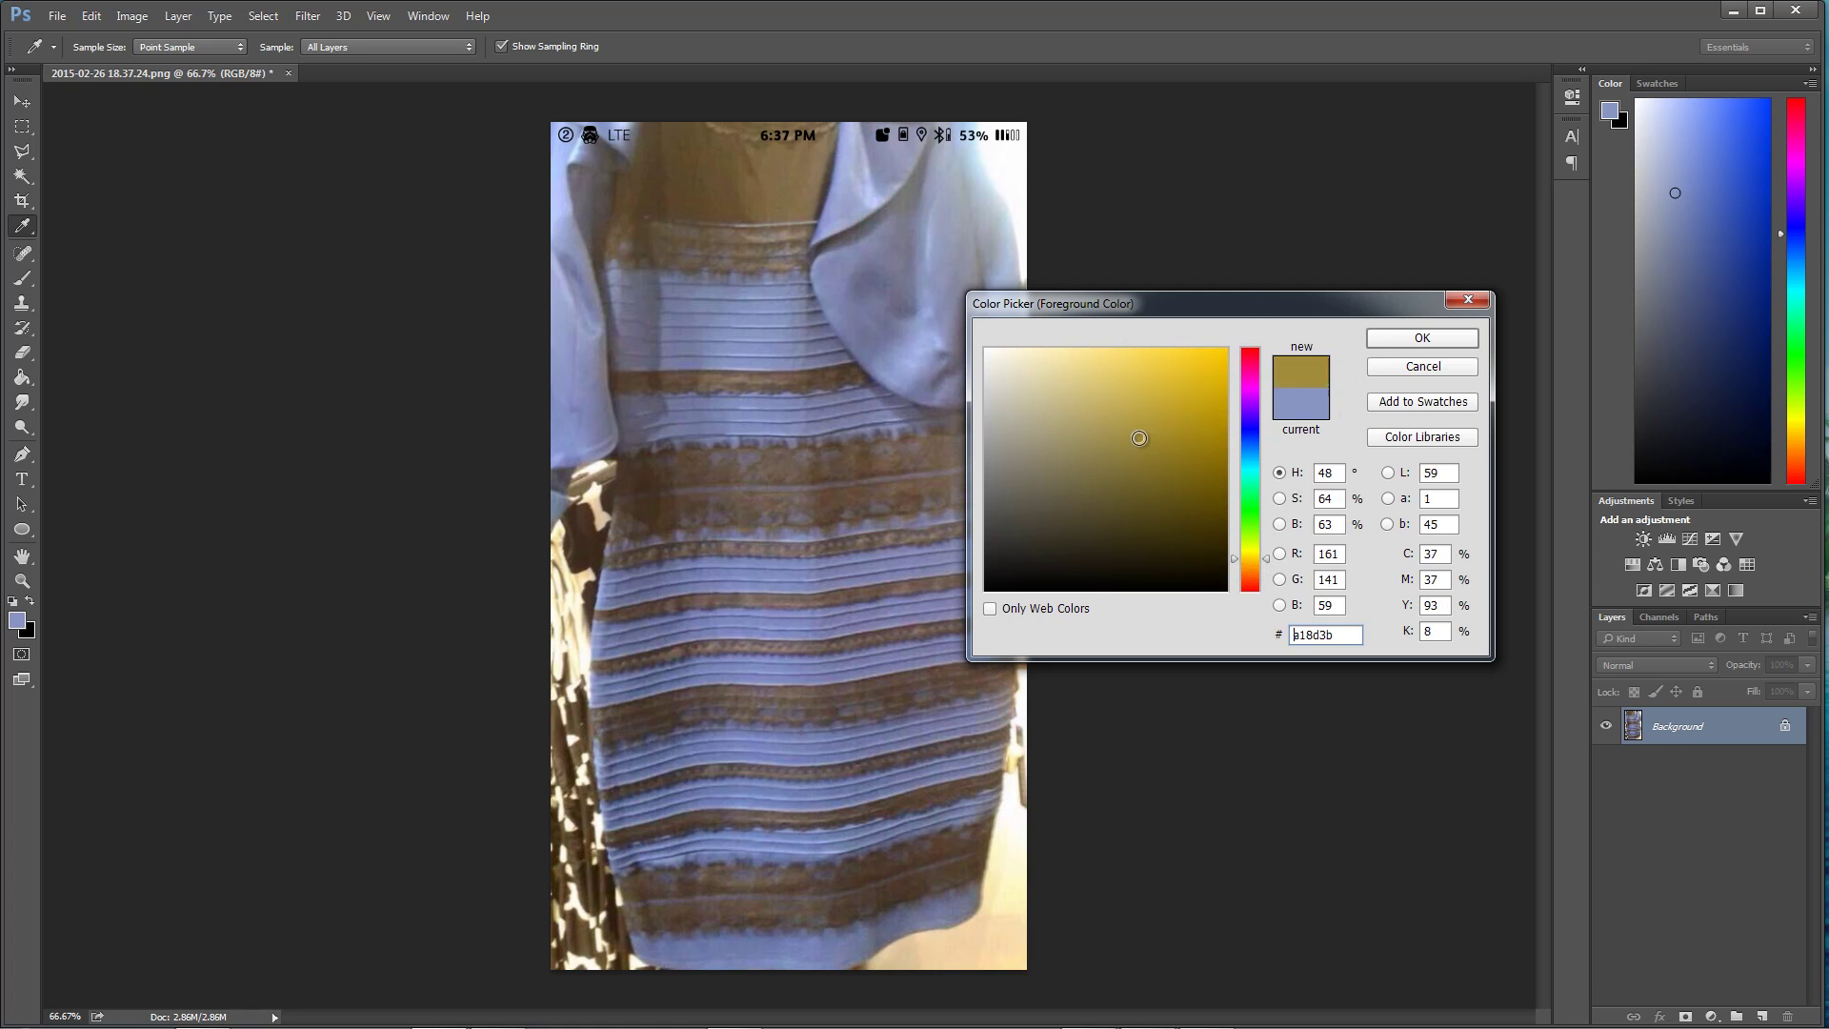
pyautogui.moveTo(821, 462); pyautogui.dragTo(909, 462)
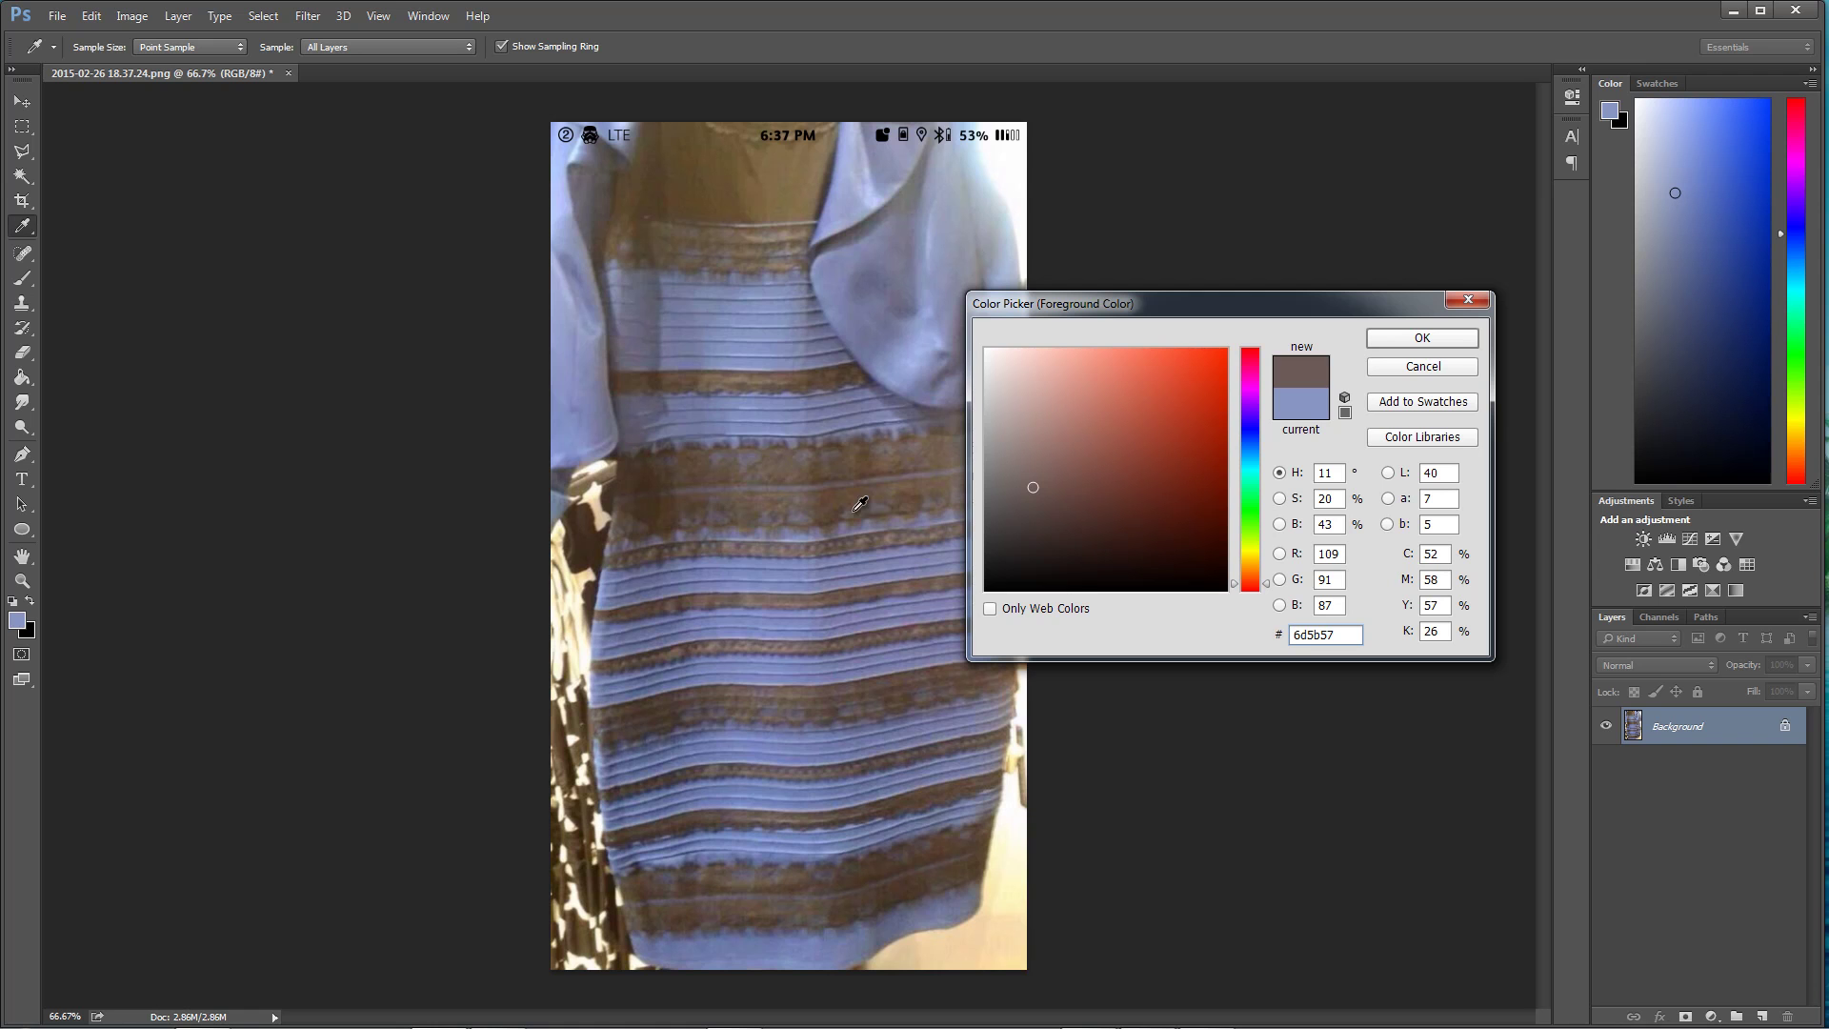
pyautogui.click(1403, 368)
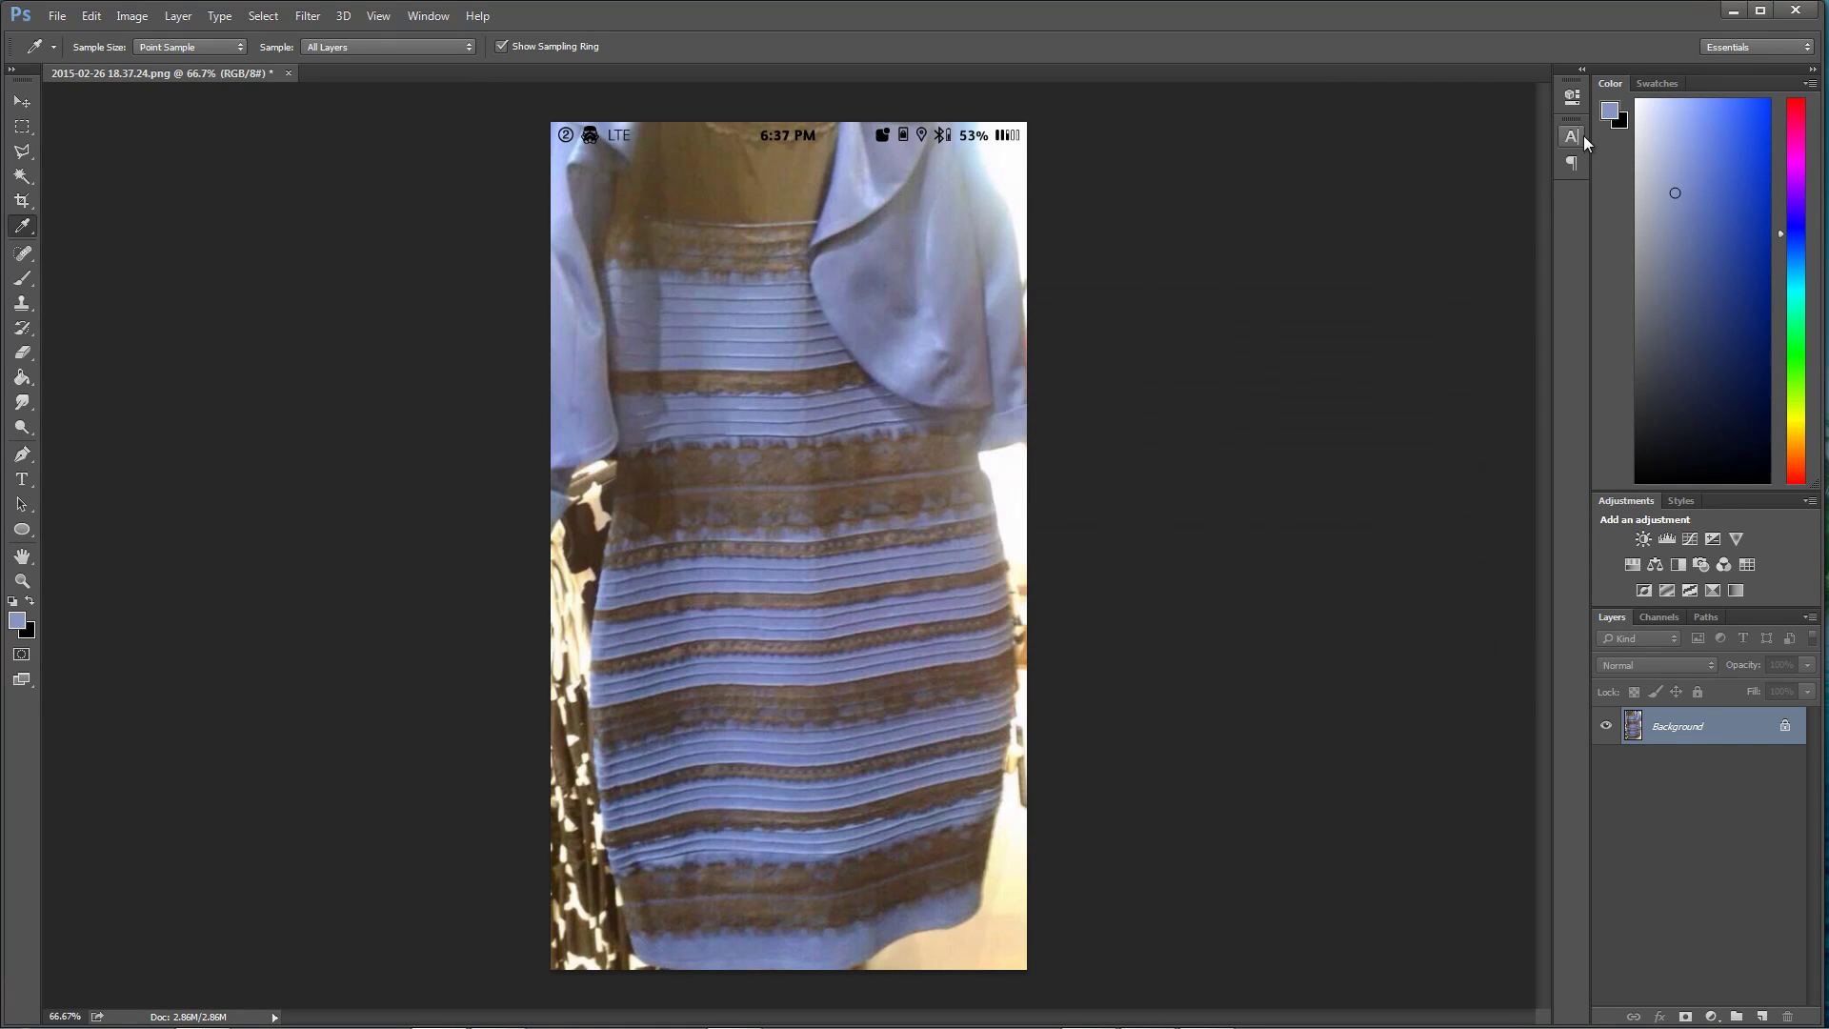
# Add a Brightness/Contrast adjustment layer and set brightness to -150 and contrast to 100.
pyautogui.click(1573, 96)
pyautogui.click(1563, 102)
pyautogui.click(1643, 539)
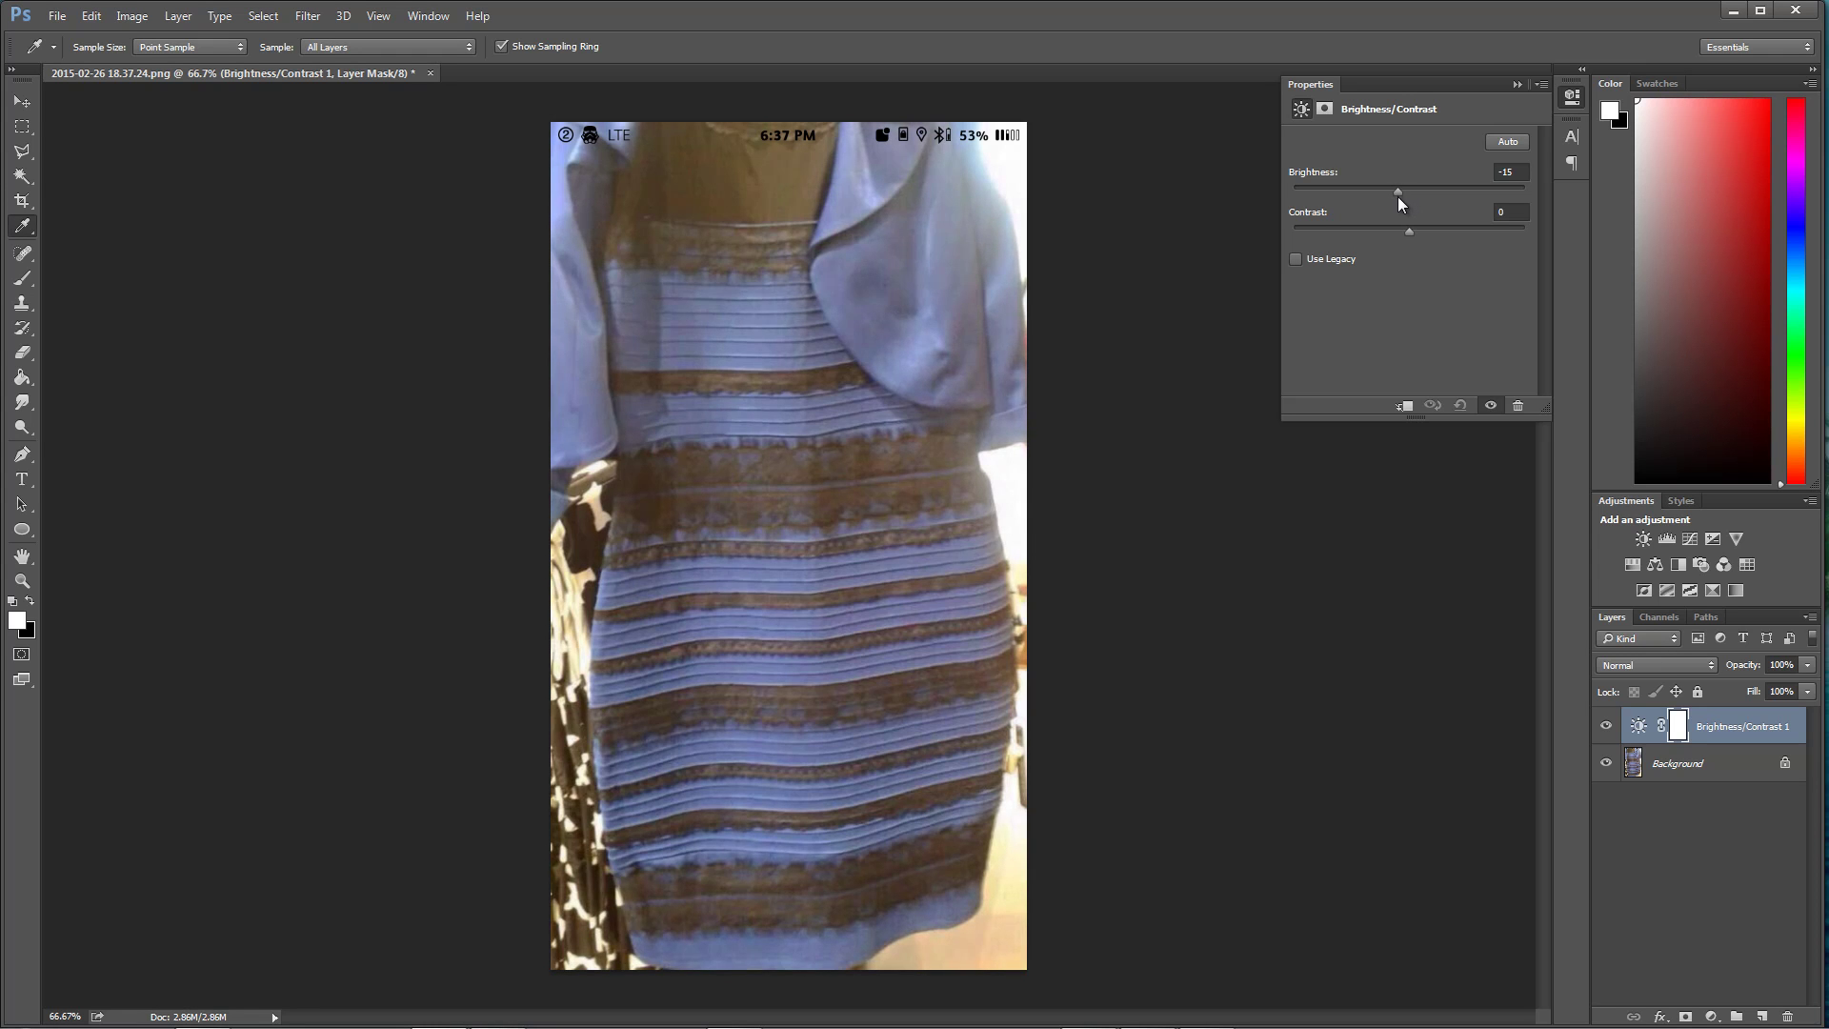
pyautogui.moveTo(1379, 203); pyautogui.dragTo(1288, 223)
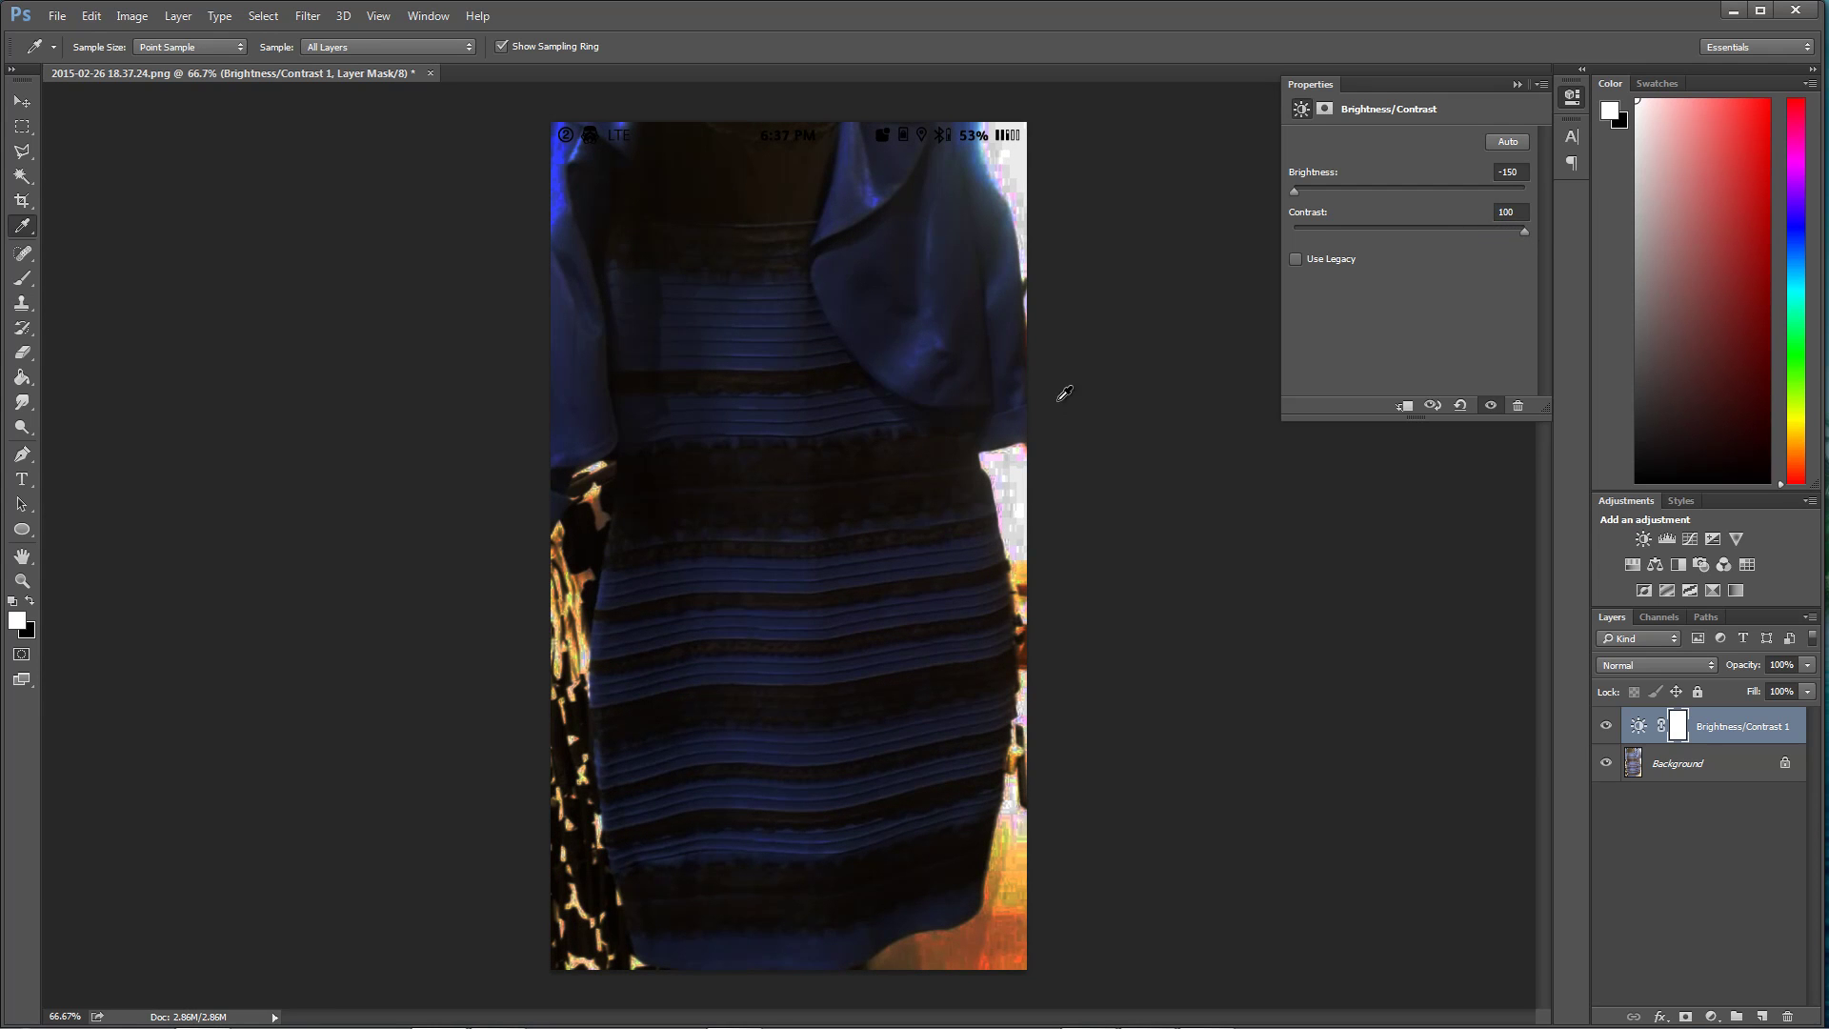
# Select the Background layer and sample the darkened blue stripes on the upper part of the dress.
pyautogui.click(1729, 767)
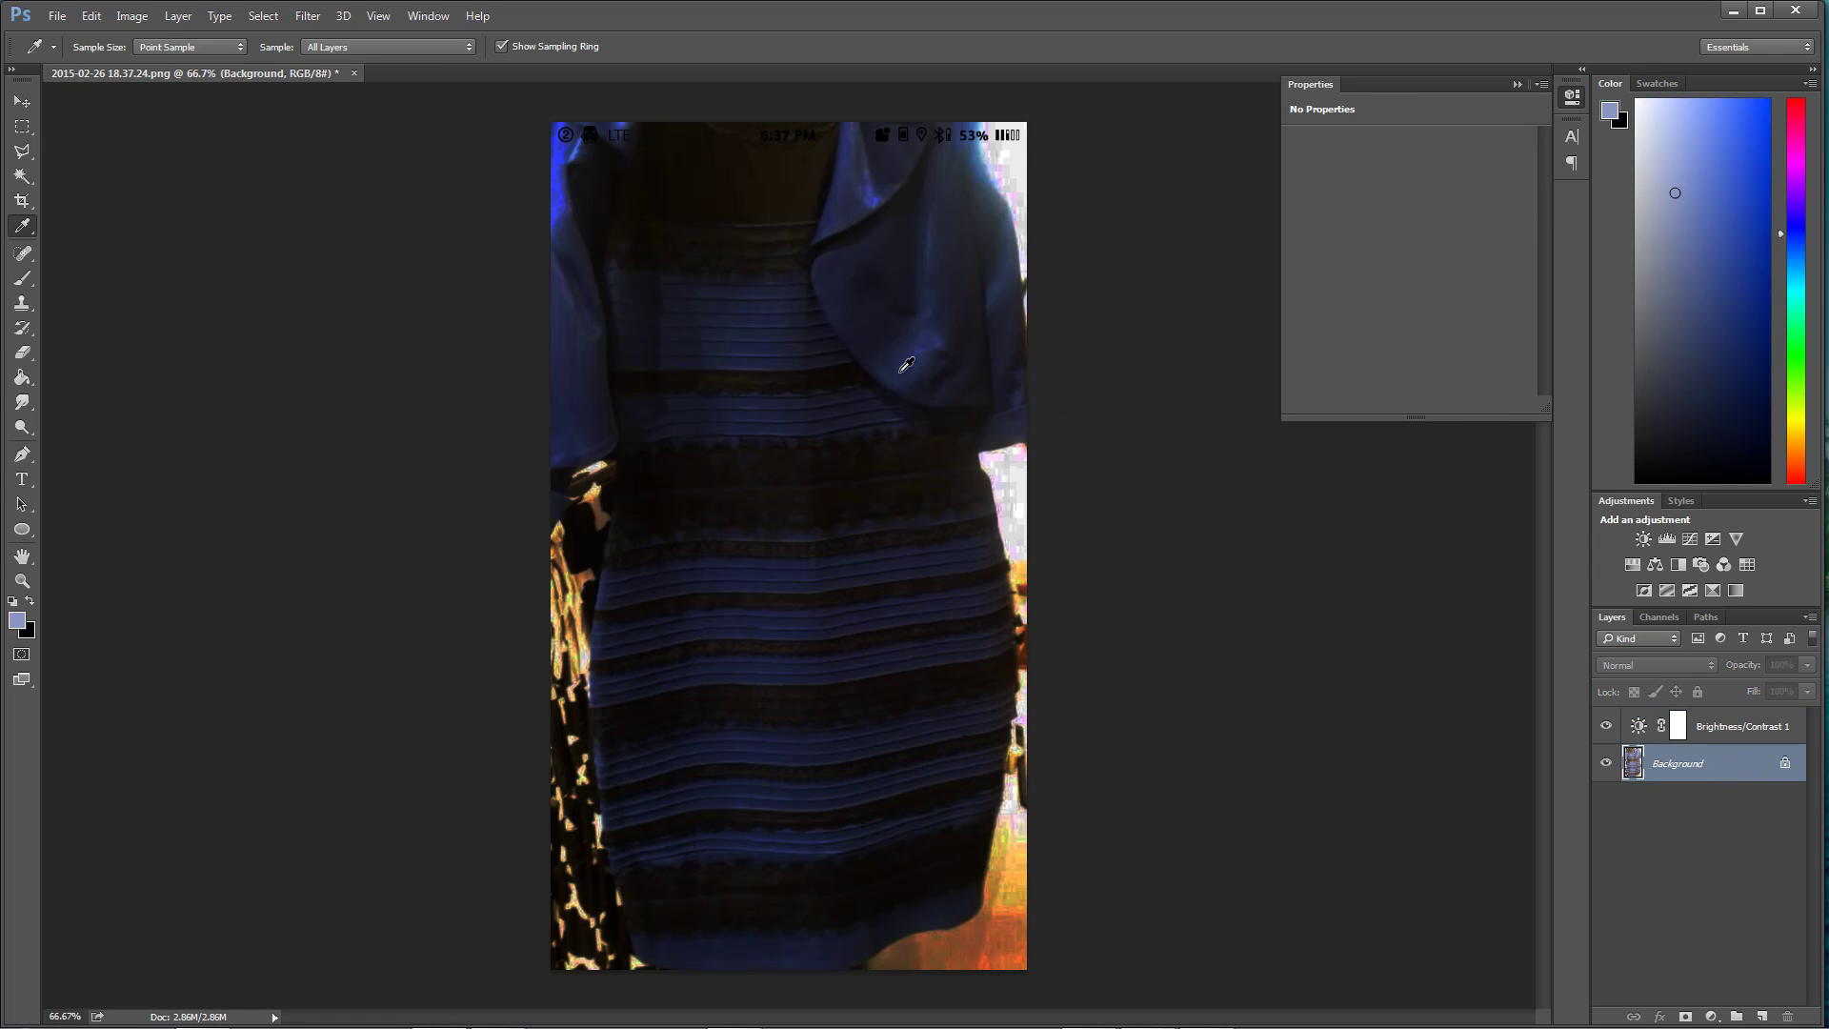
pyautogui.click(761, 332)
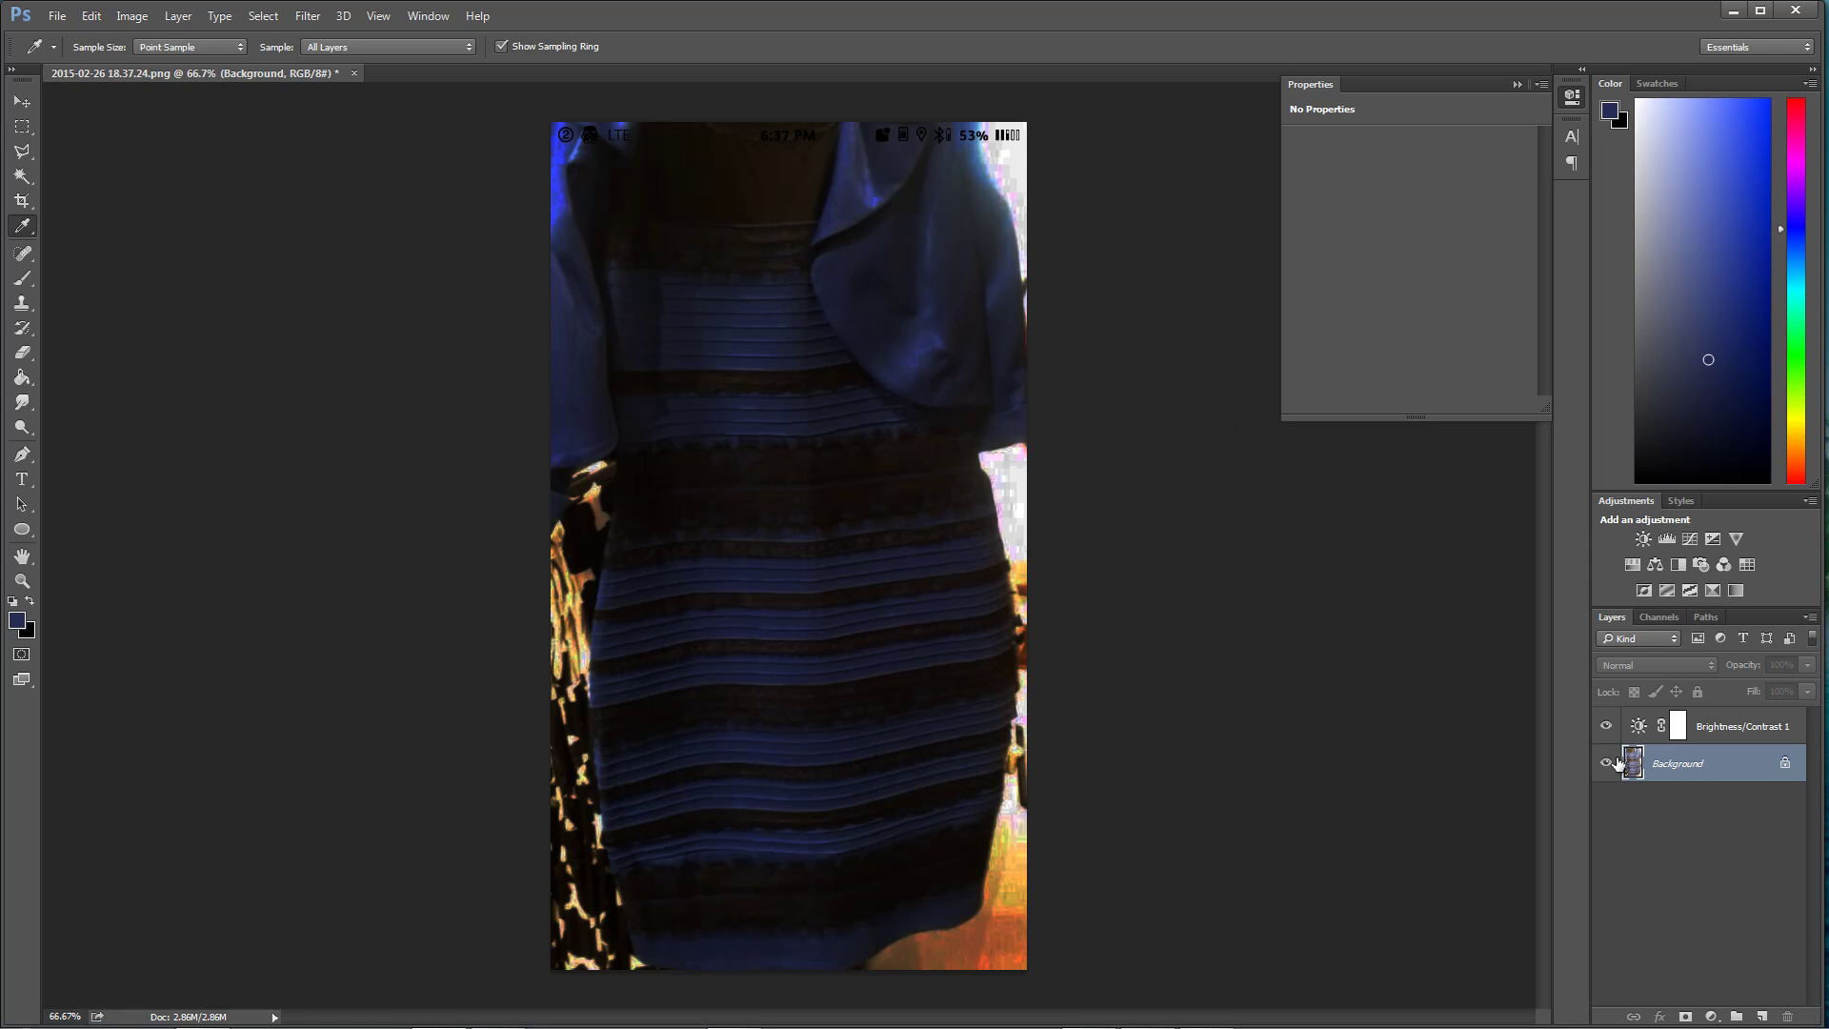
pyautogui.click(769, 353)
pyautogui.click(765, 335)
# Add a second Brightness/Contrast adjustment above the Background layer and delete both adjustment layers.
pyautogui.click(1642, 540)
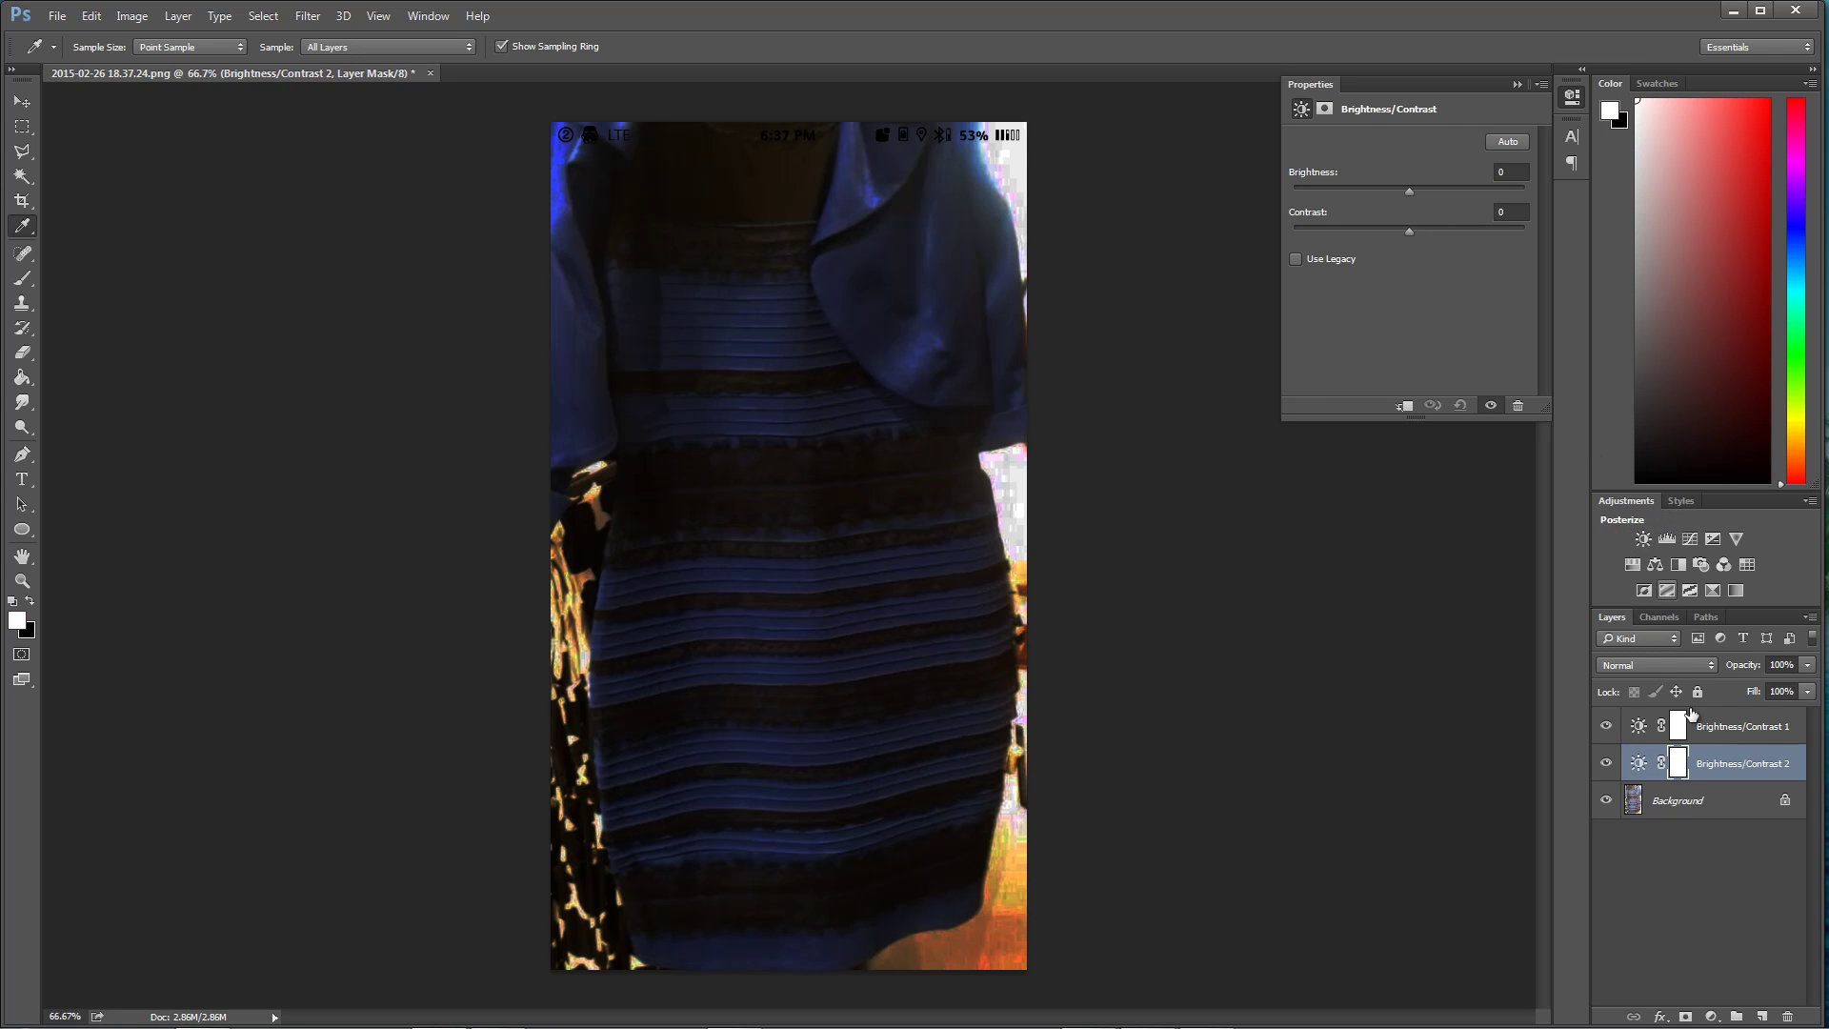
pyautogui.click(1733, 740)
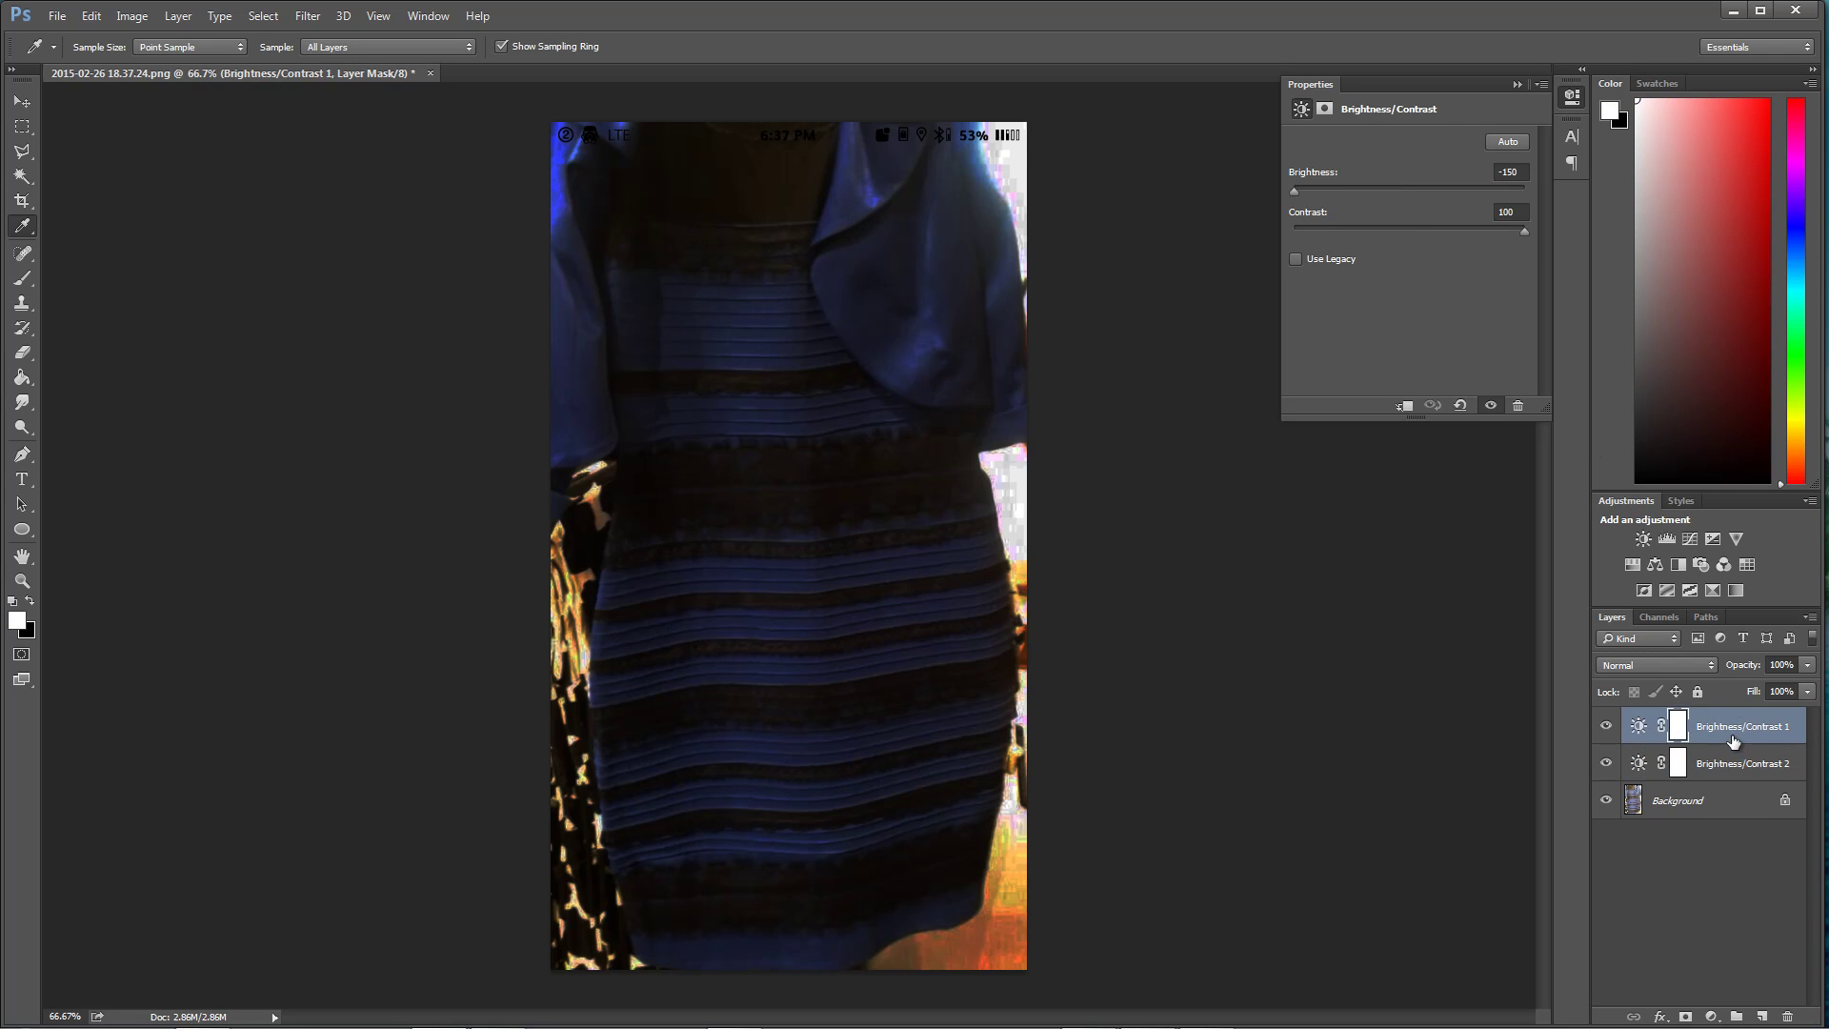
pyautogui.press('Delete')
pyautogui.press('Delete')
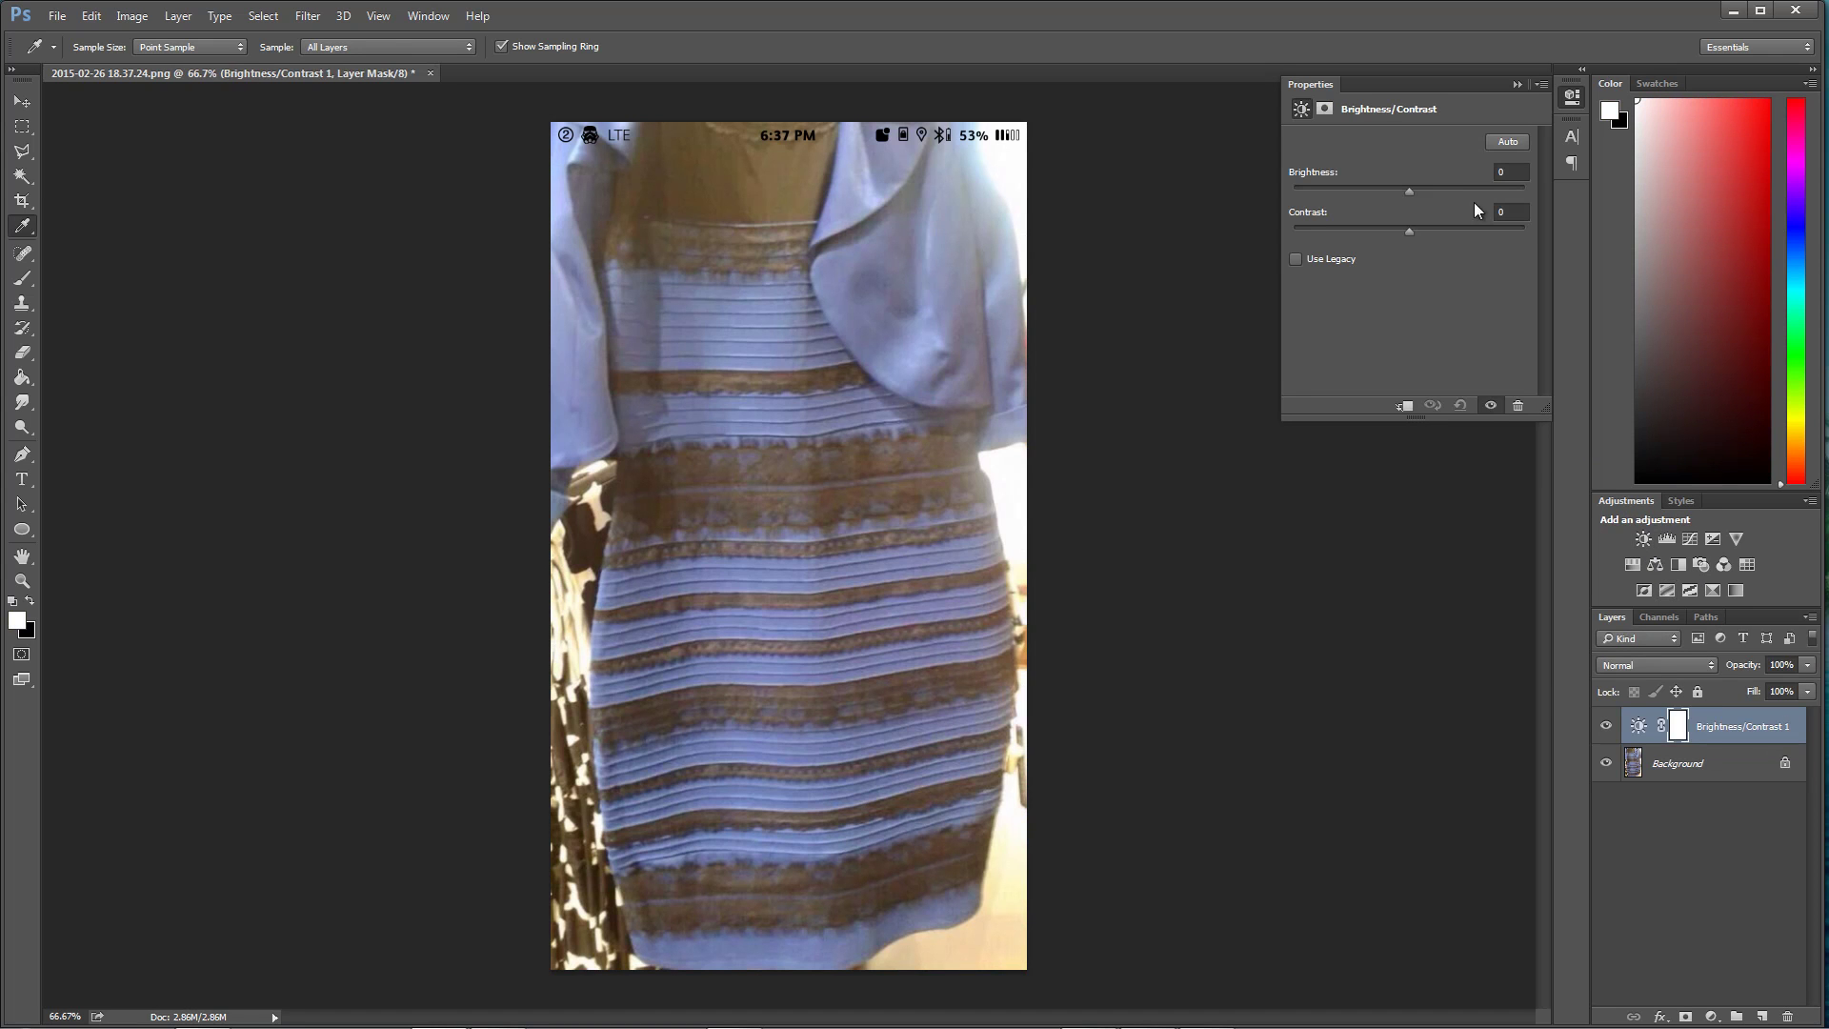
# Set the new Brightness/Contrast adjustment layer to brightness 150 and contrast 100, and delete the layer.
pyautogui.moveTo(1409, 193); pyautogui.dragTo(1520, 212)
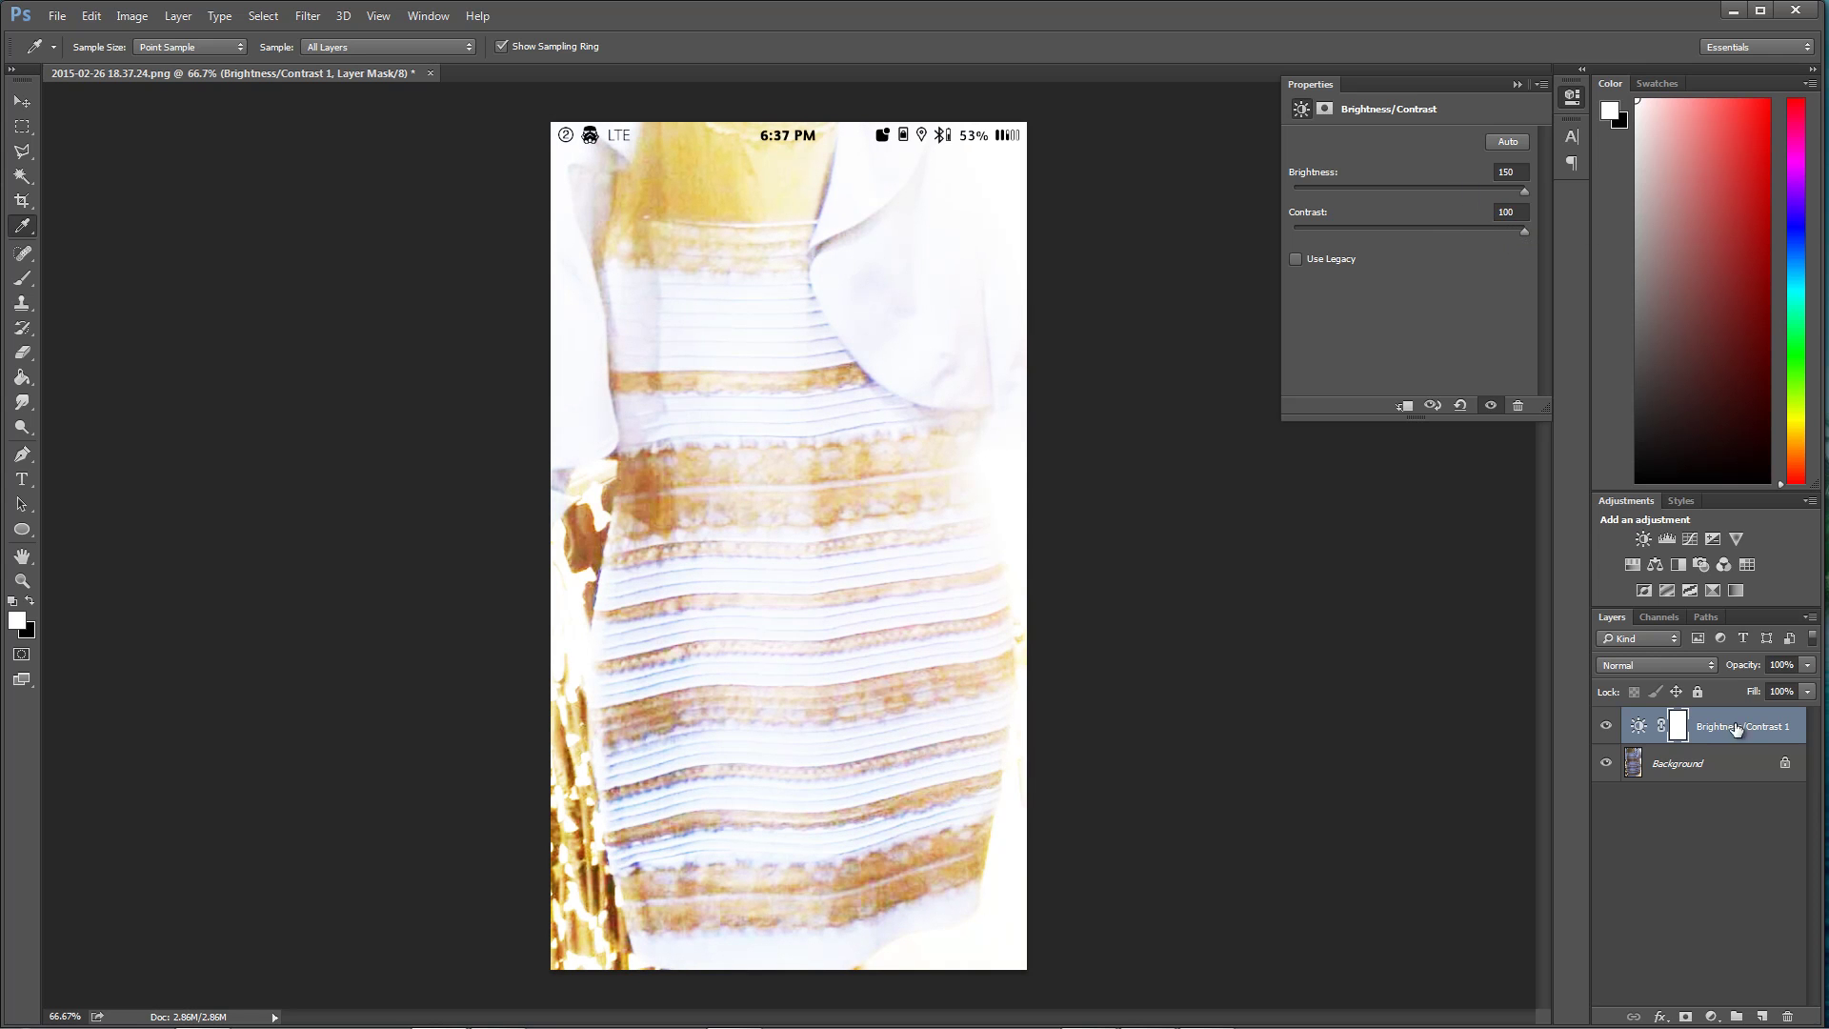
pyautogui.click(1737, 730)
pyautogui.press('Delete')
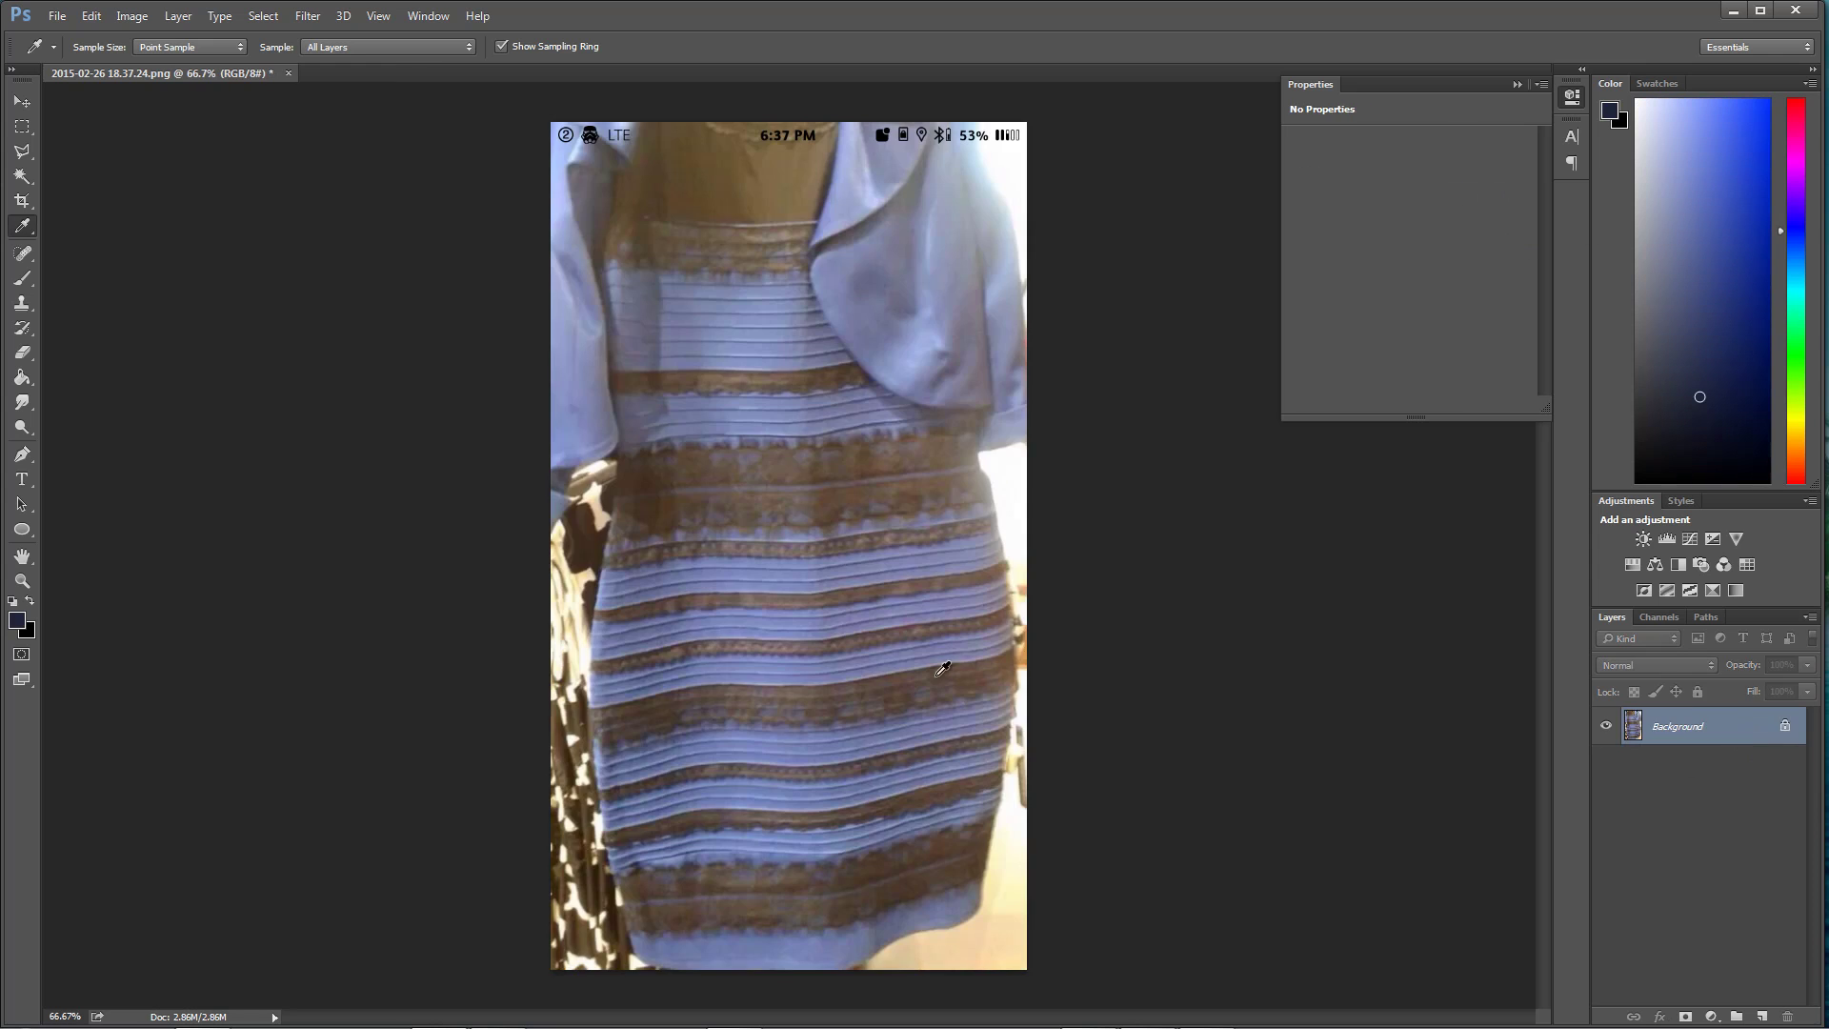
# Sample the upper blue stripes and the wide brown band of the unadjusted dress photo with the Eyedropper.
pyautogui.click(794, 330)
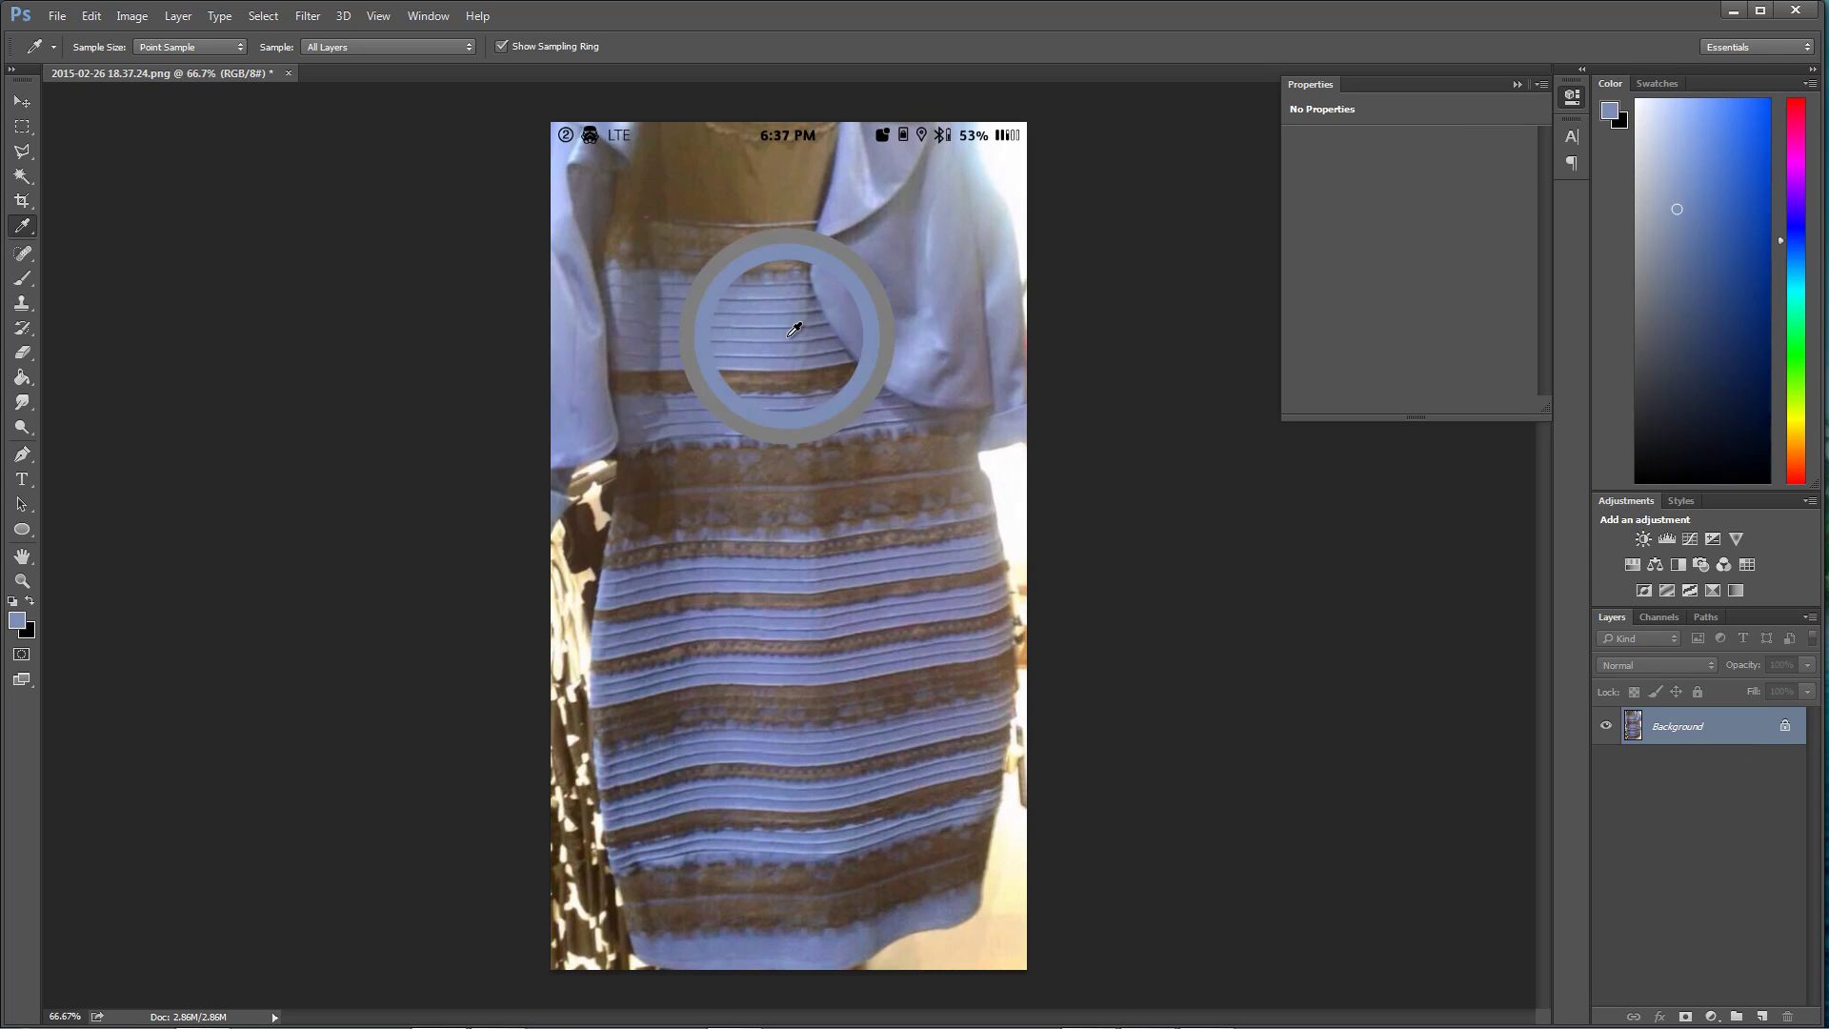
pyautogui.click(825, 460)
pyautogui.click(762, 323)
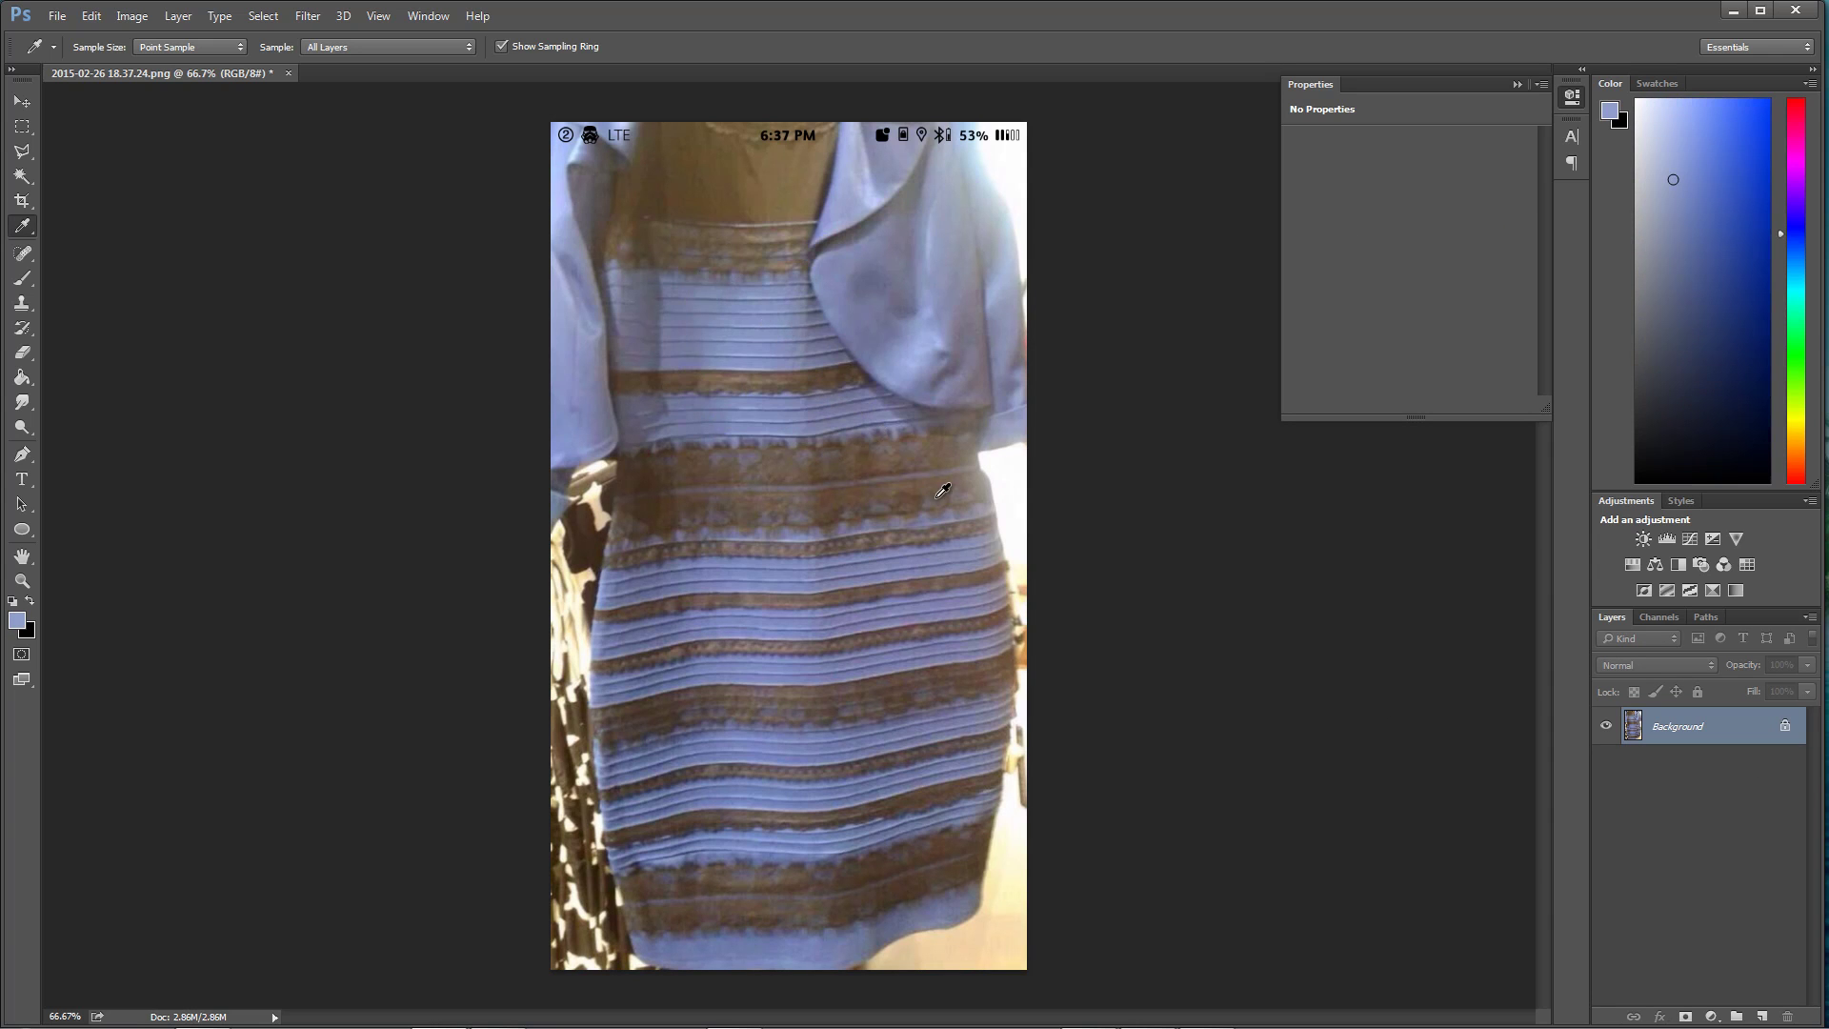